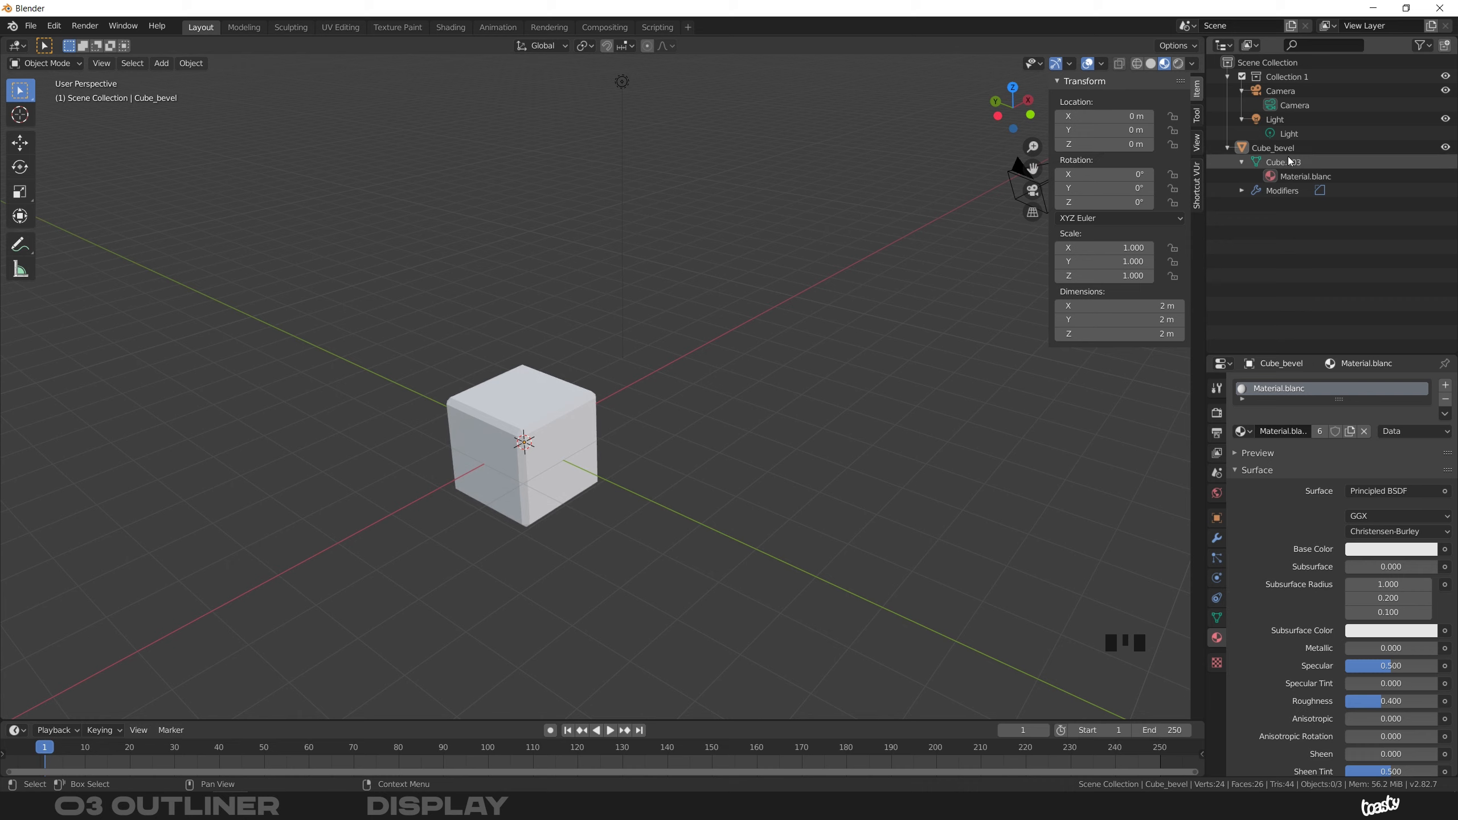
- Switch the outliner display mode to Scenes, expand Scene Collection, and inspect the contents of Objects
{"action": "left_click", "coordinate": [1251, 46]}
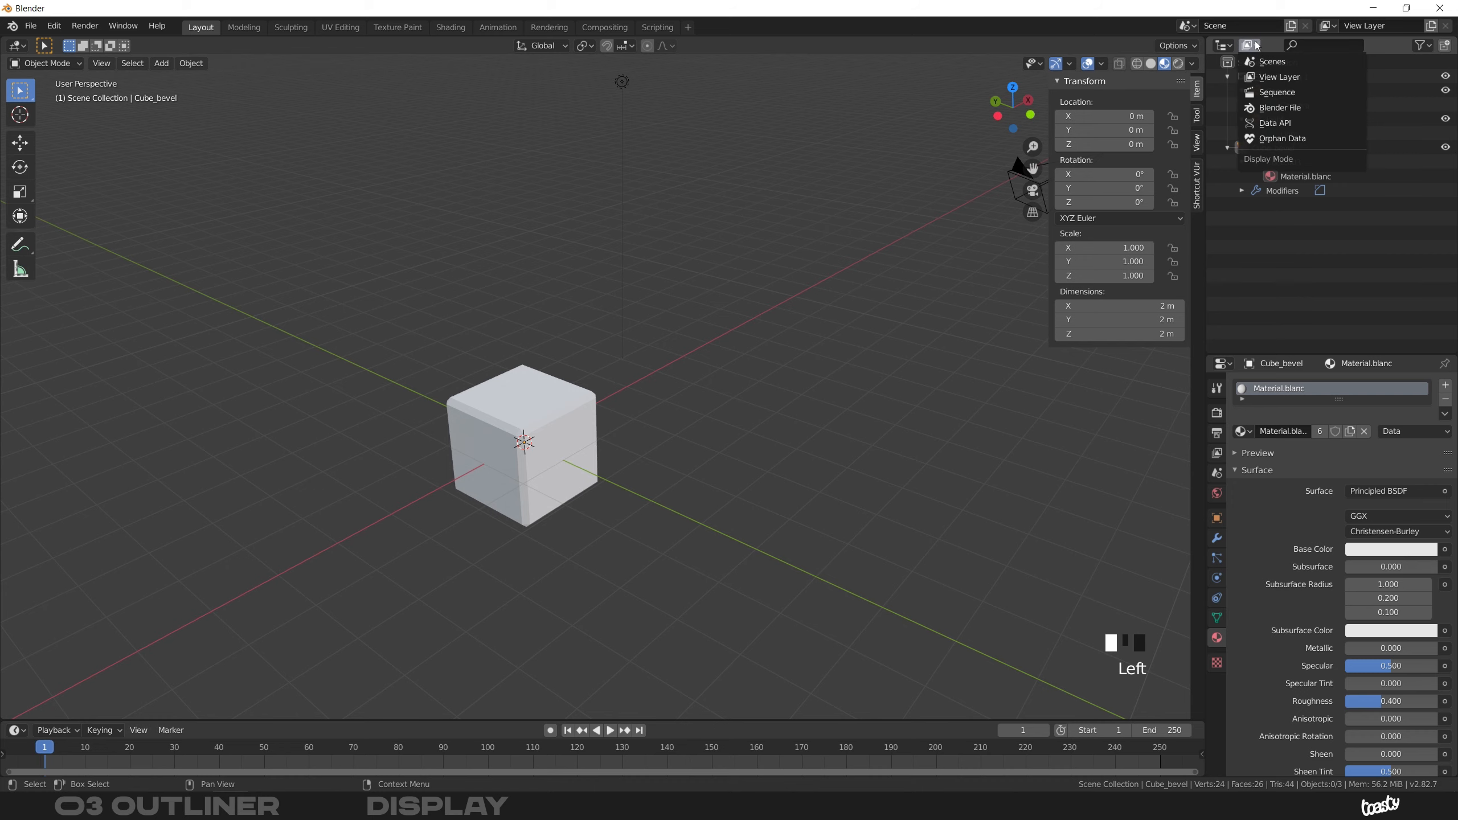
{"action": "left_click", "coordinate": [1304, 61]}
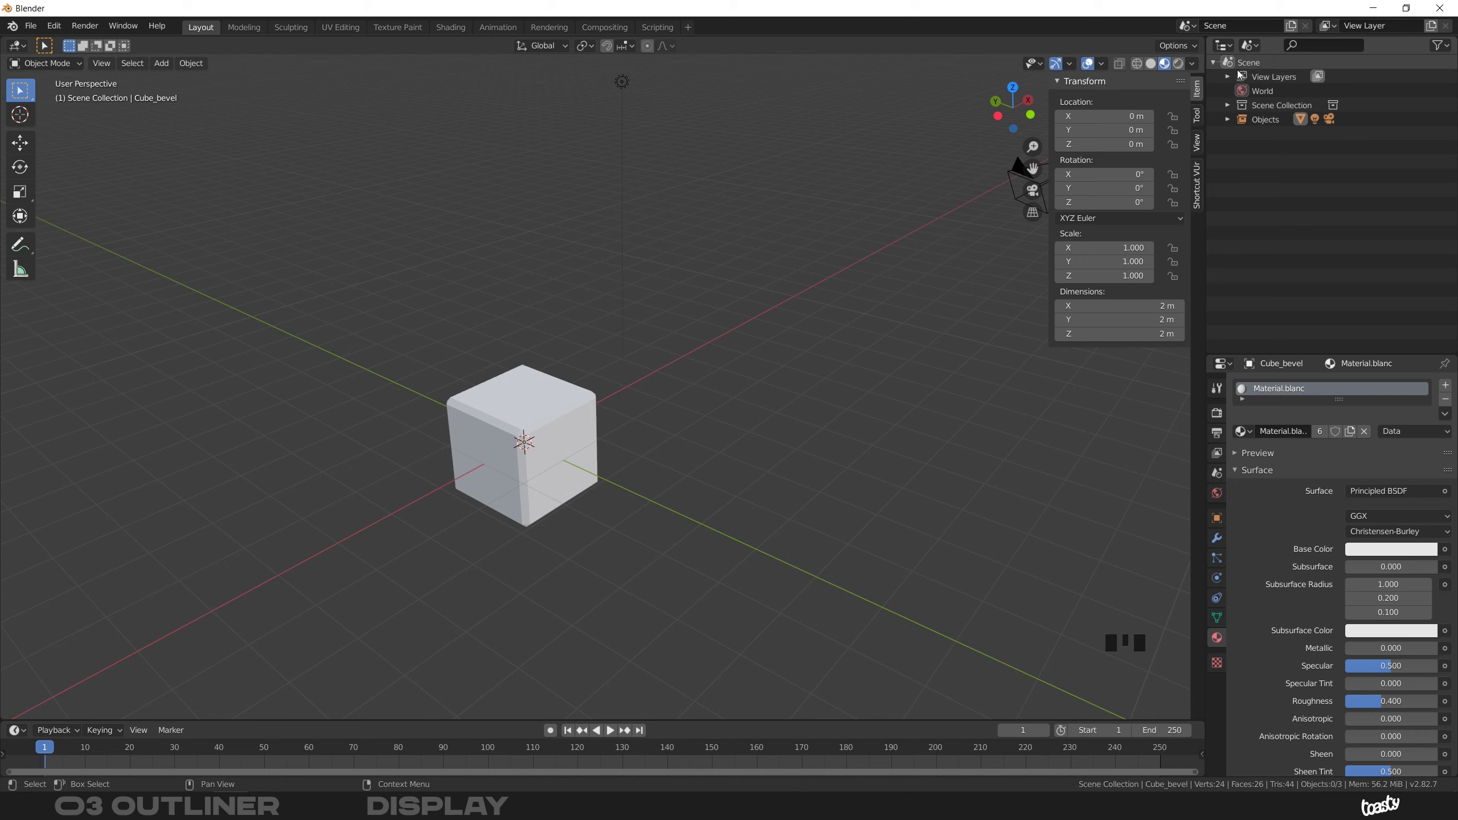
{"action": "left_click", "coordinate": [1228, 106]}
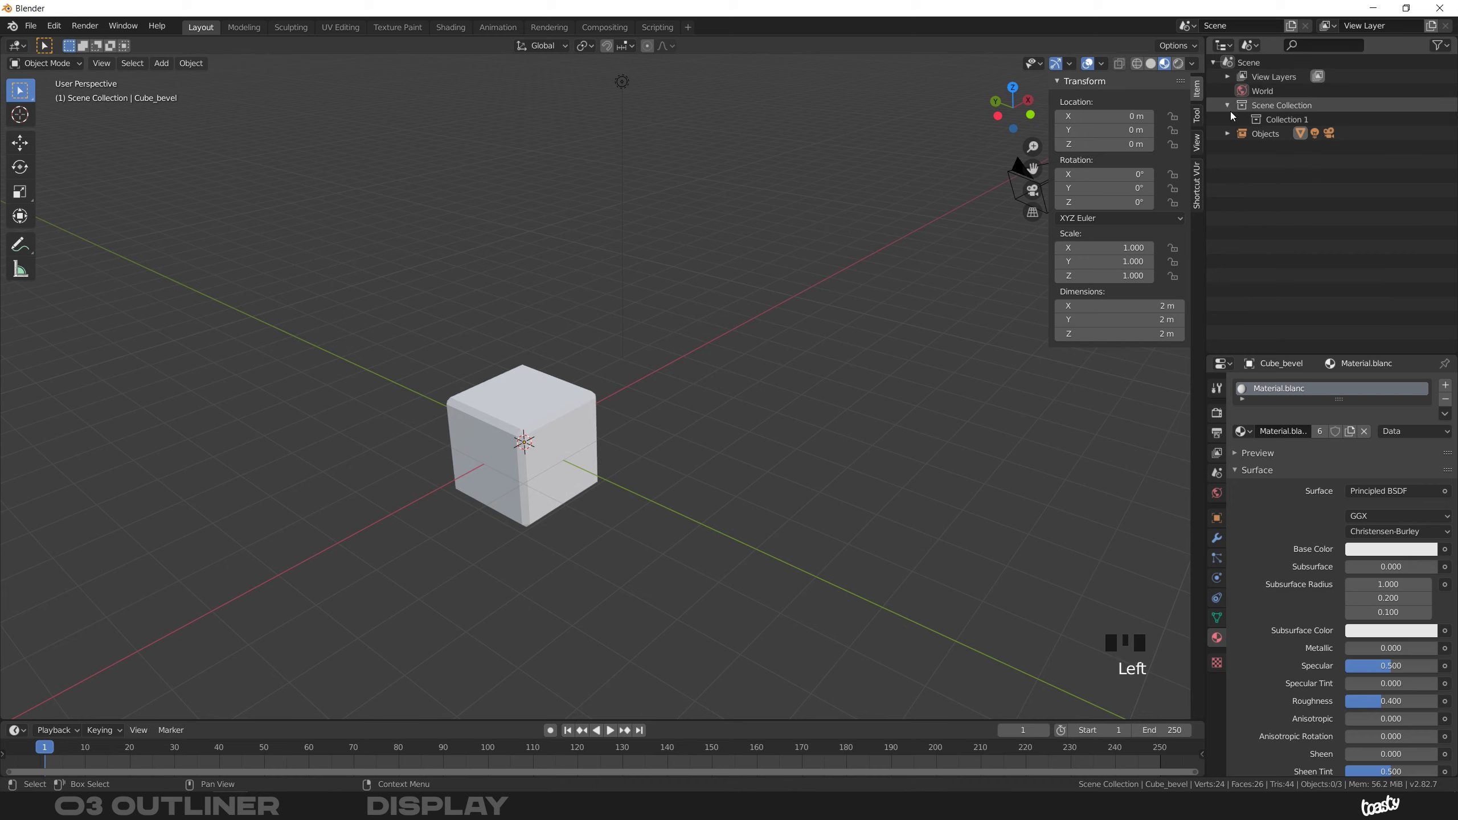
{"action": "left_click", "coordinate": [1229, 132]}
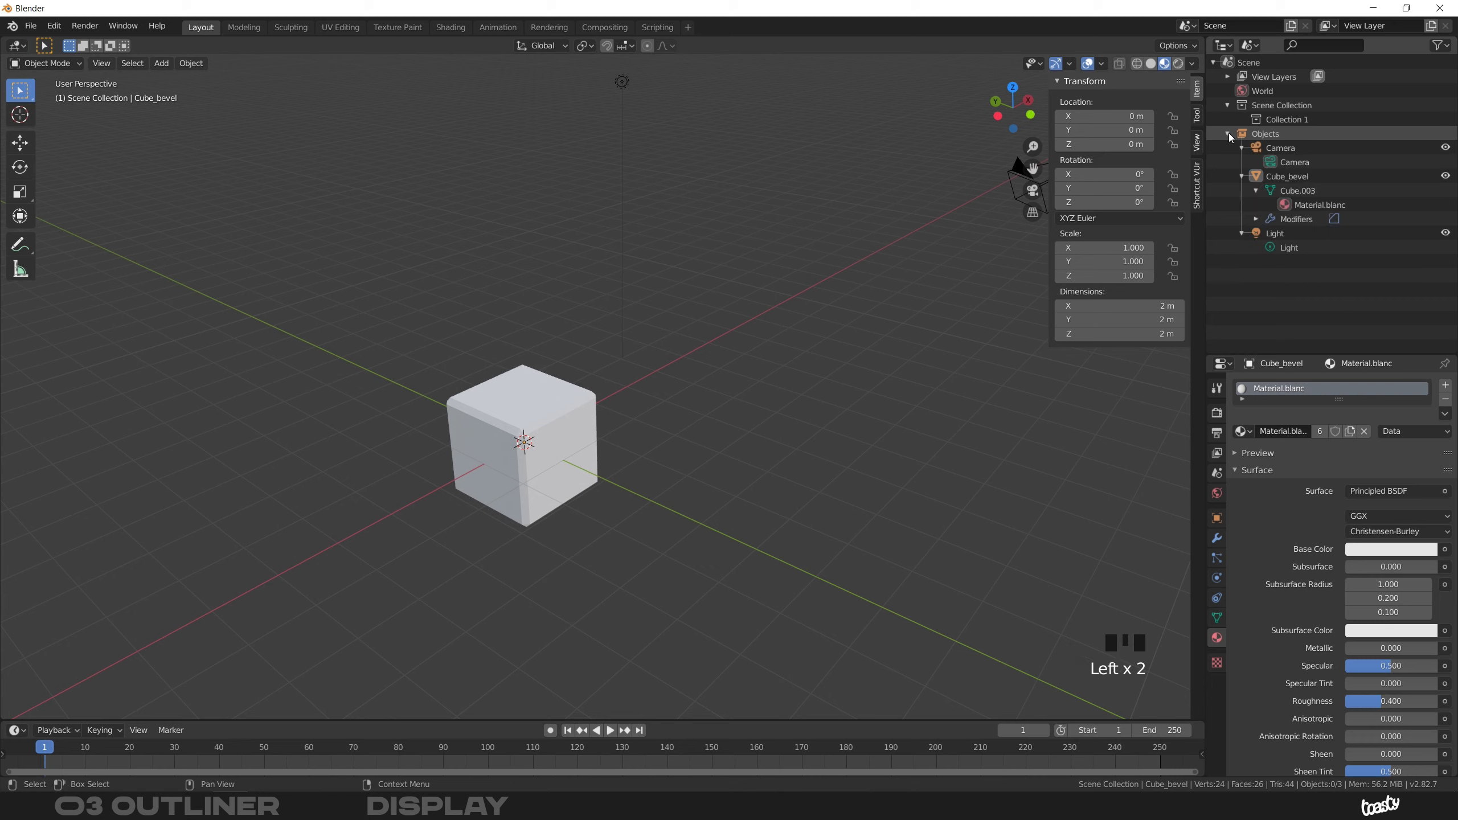
{"action": "left_click", "coordinate": [1228, 133]}
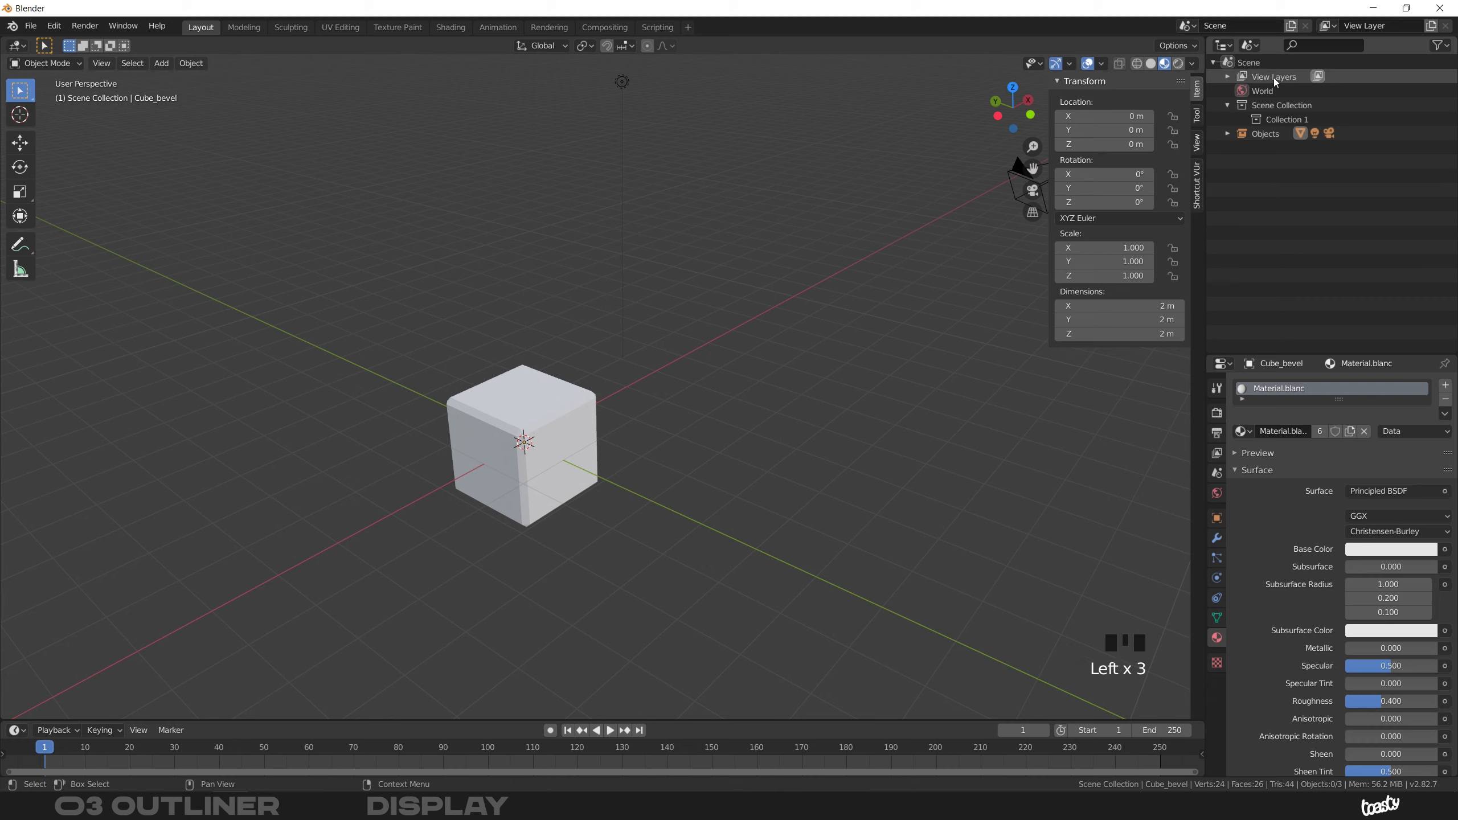
- Return the outliner to View Layer display mode and select Collection 1
{"action": "left_click", "coordinate": [1250, 46]}
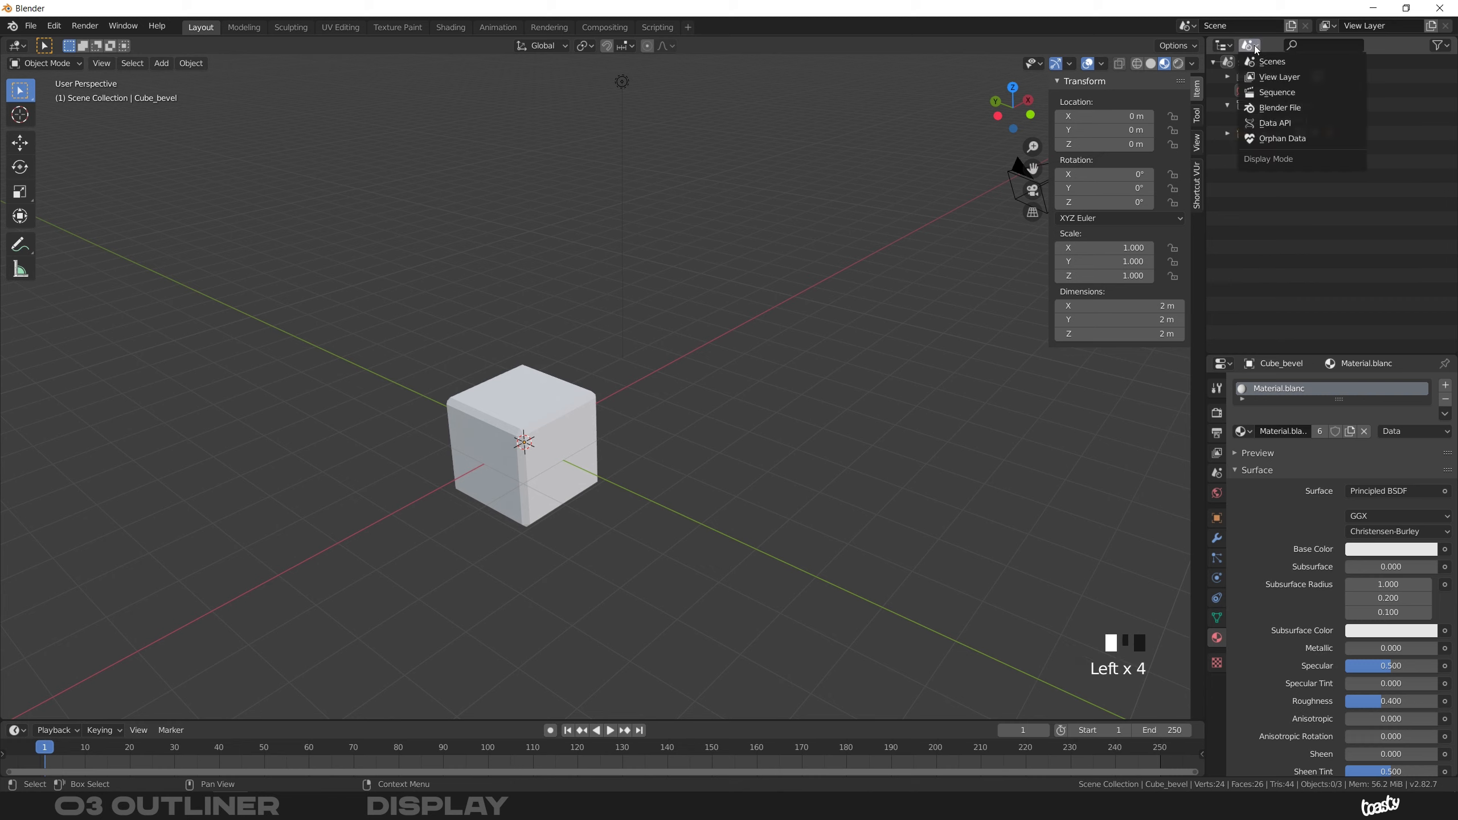
{"action": "left_click", "coordinate": [1264, 77]}
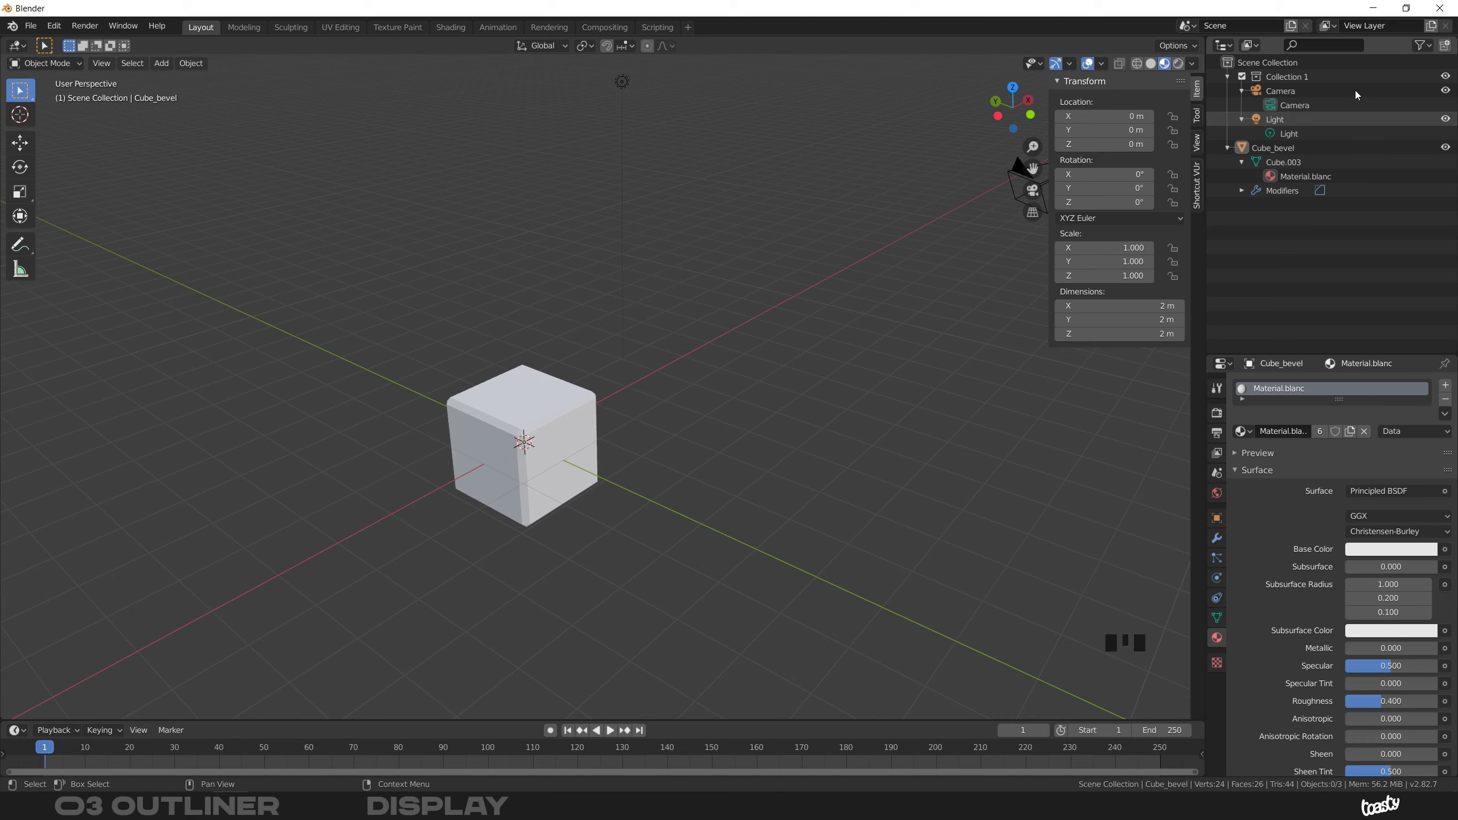
{"action": "left_click", "coordinate": [1303, 76]}
- Set the outliner to Scenes display mode and inspect the contents of View Layers and Objects
{"action": "left_click_drag", "start_coordinate": [1260, 49], "coordinate": [1267, 62]}
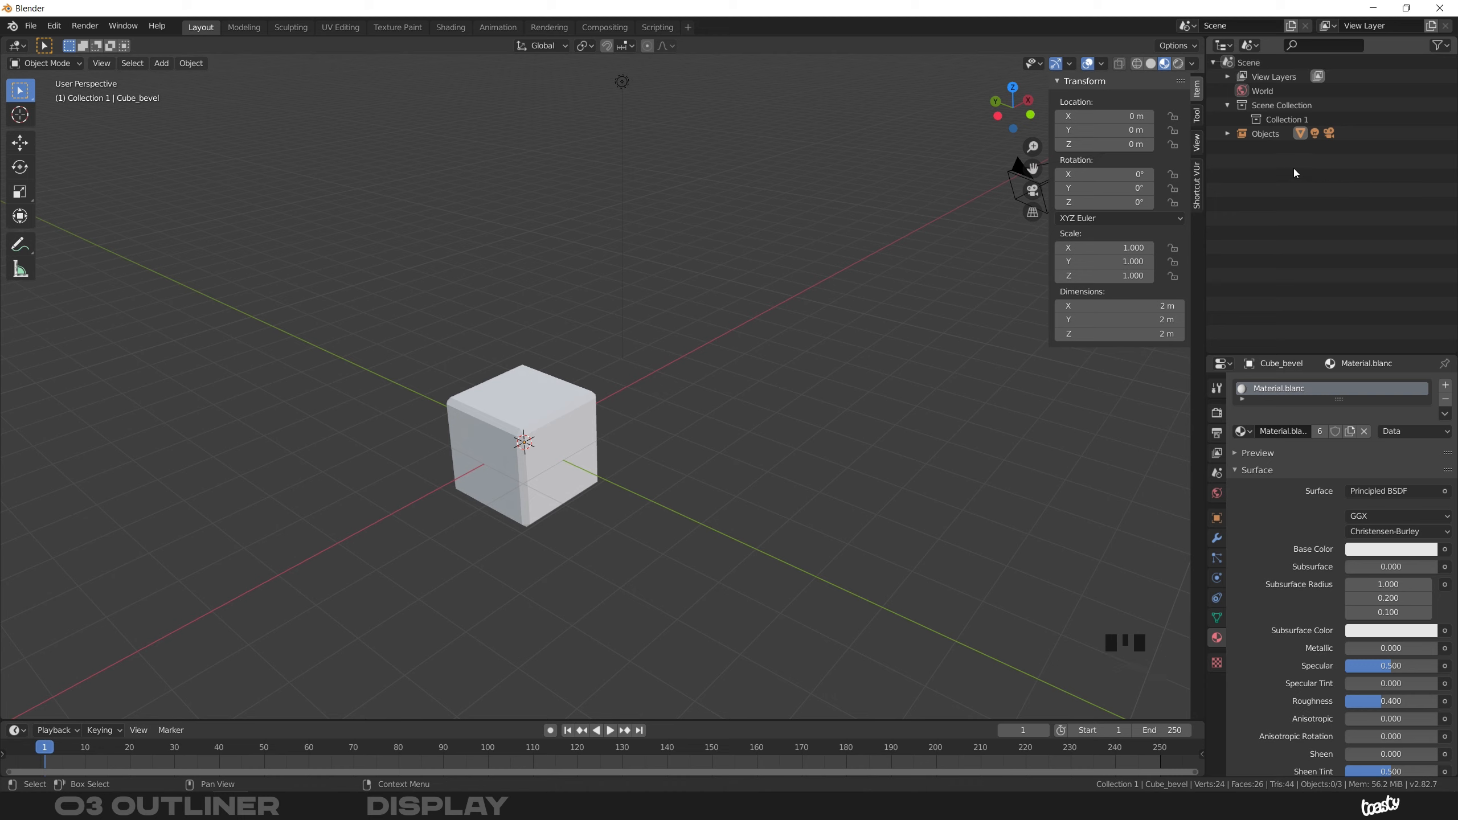
{"action": "left_click", "coordinate": [1258, 134]}
{"action": "left_click", "coordinate": [1255, 93]}
{"action": "left_click", "coordinate": [1257, 77]}
{"action": "left_click", "coordinate": [1227, 77]}
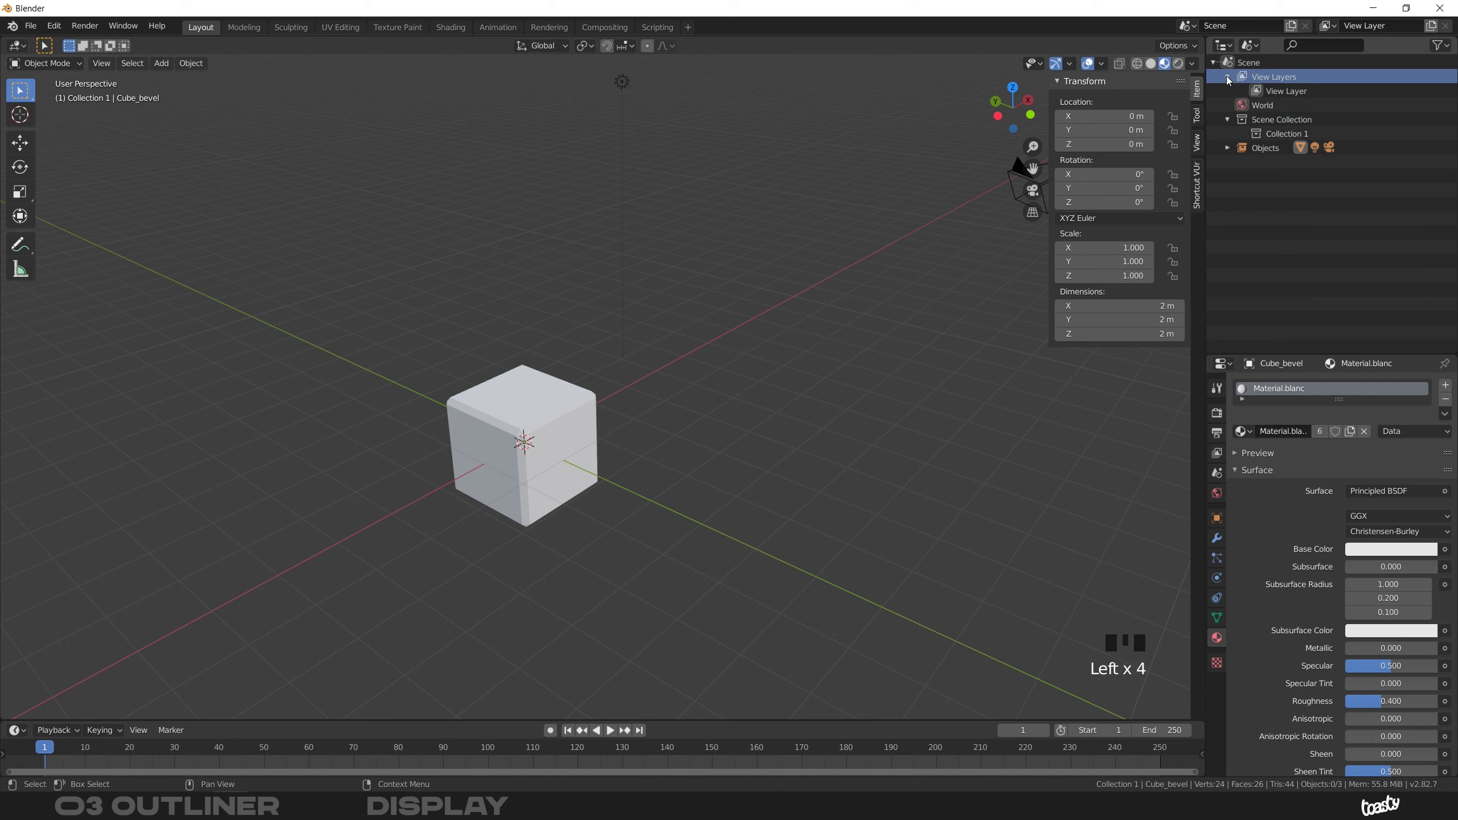
{"action": "left_click", "coordinate": [1227, 77]}
{"action": "left_click", "coordinate": [1228, 132]}
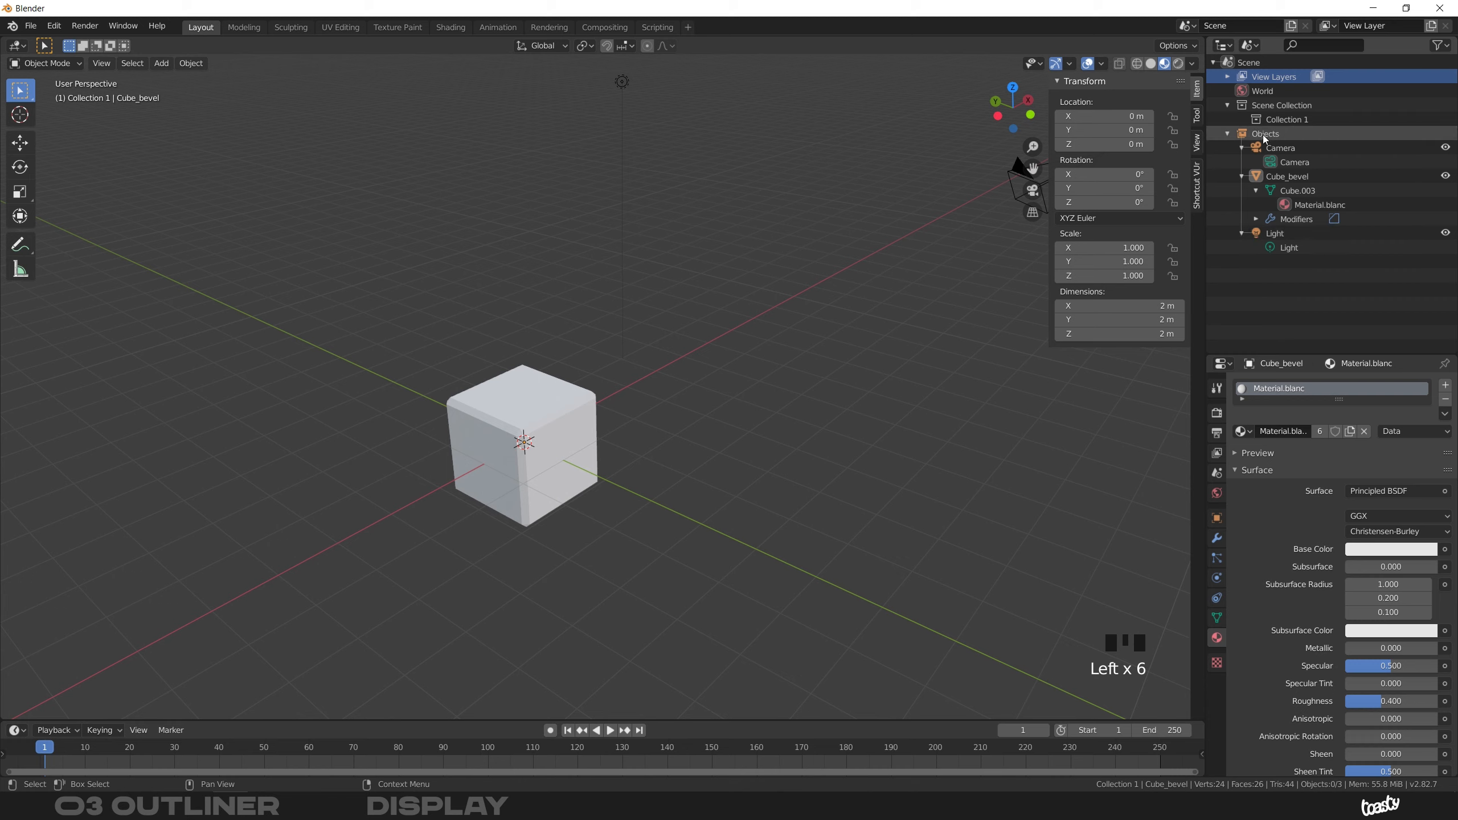
- Compare the outliner's View Layer display mode with Scenes, ending on Scenes
{"action": "left_click", "coordinate": [1253, 45]}
{"action": "left_click", "coordinate": [1279, 77]}
{"action": "left_click", "coordinate": [1251, 46]}
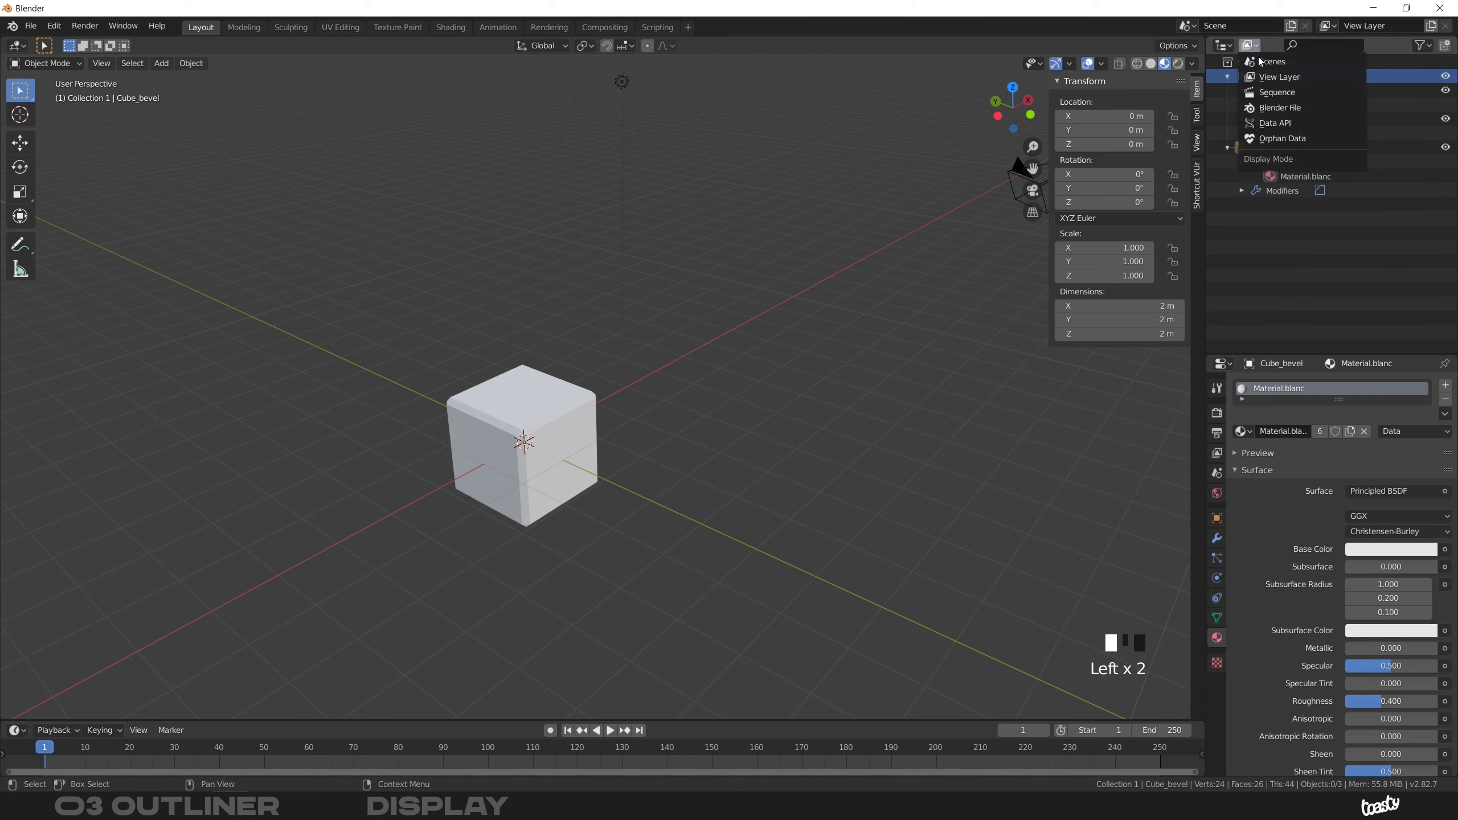
{"action": "left_click", "coordinate": [1269, 62]}
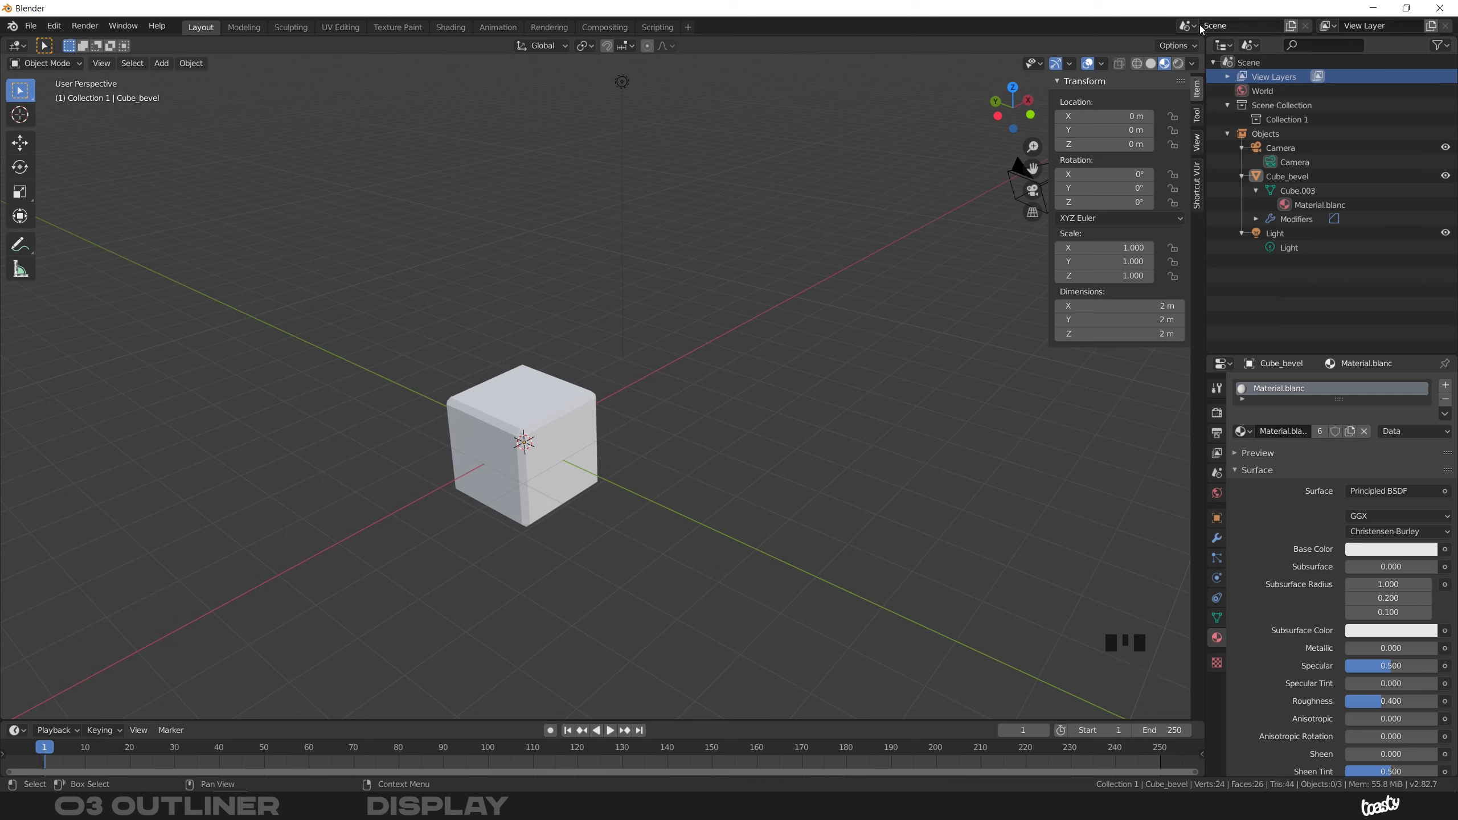
- Create a new empty scene and select it in the outliner
{"action": "left_click", "coordinate": [1290, 25]}
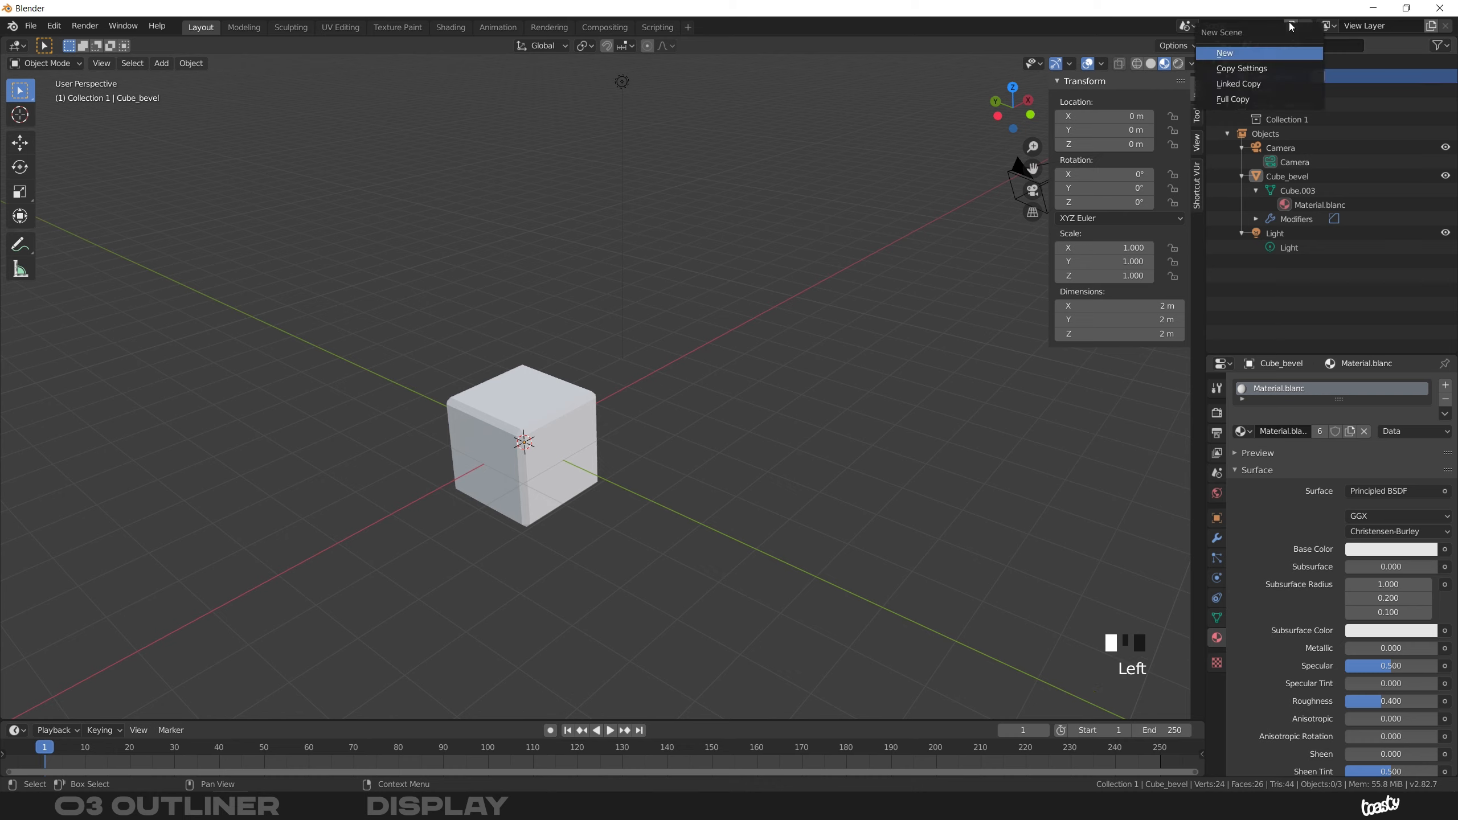
{"action": "left_click", "coordinate": [1243, 53]}
{"action": "left_click", "coordinate": [1258, 262]}
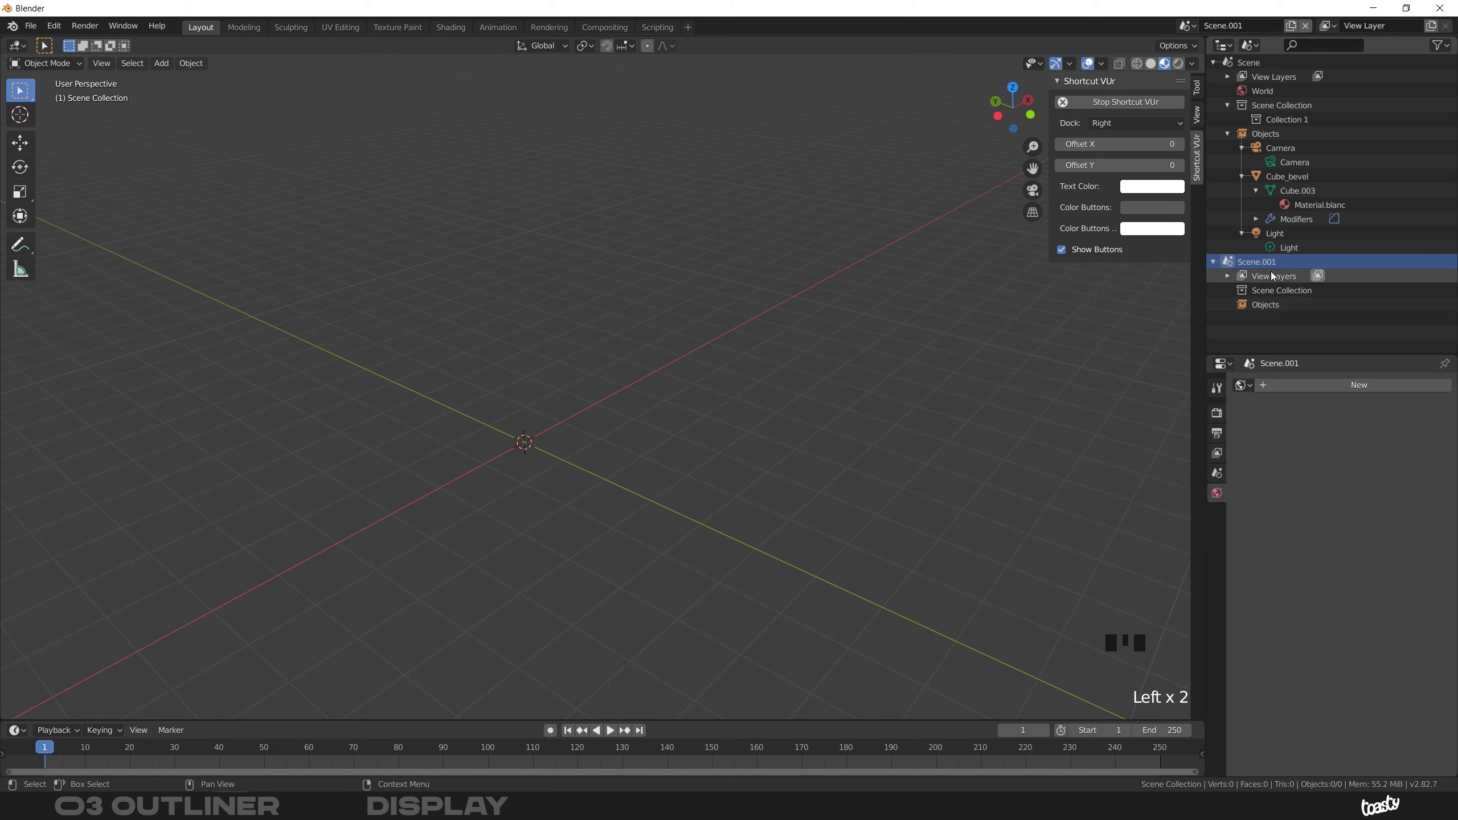
- Collapse both scene entries in the outliner and expand them again
{"action": "left_click", "coordinate": [1212, 62]}
{"action": "left_click", "coordinate": [1213, 77]}
{"action": "left_click", "coordinate": [1243, 63]}
{"action": "left_click", "coordinate": [1239, 66]}
{"action": "left_click", "coordinate": [1239, 66]}
{"action": "left_click", "coordinate": [1213, 62]}
{"action": "left_click", "coordinate": [1213, 261]}
- Switch repeatedly between the new empty scene and the original Scene, ending on the original
{"action": "left_click", "coordinate": [1257, 261]}
{"action": "left_click", "coordinate": [1253, 62]}
{"action": "left_click", "coordinate": [1260, 262]}
{"action": "left_click", "coordinate": [1262, 63]}
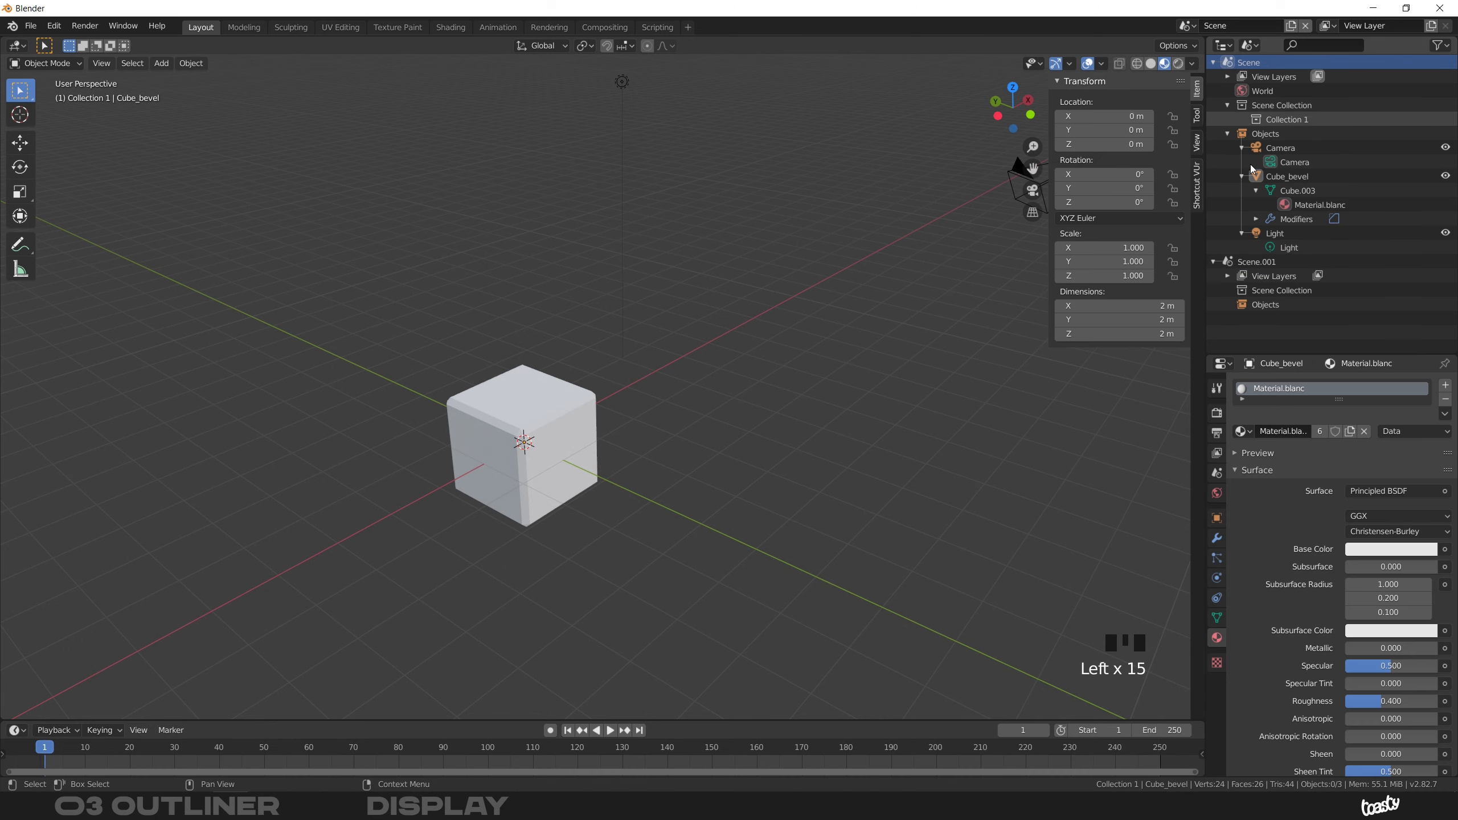
{"action": "left_click", "coordinate": [1253, 263]}
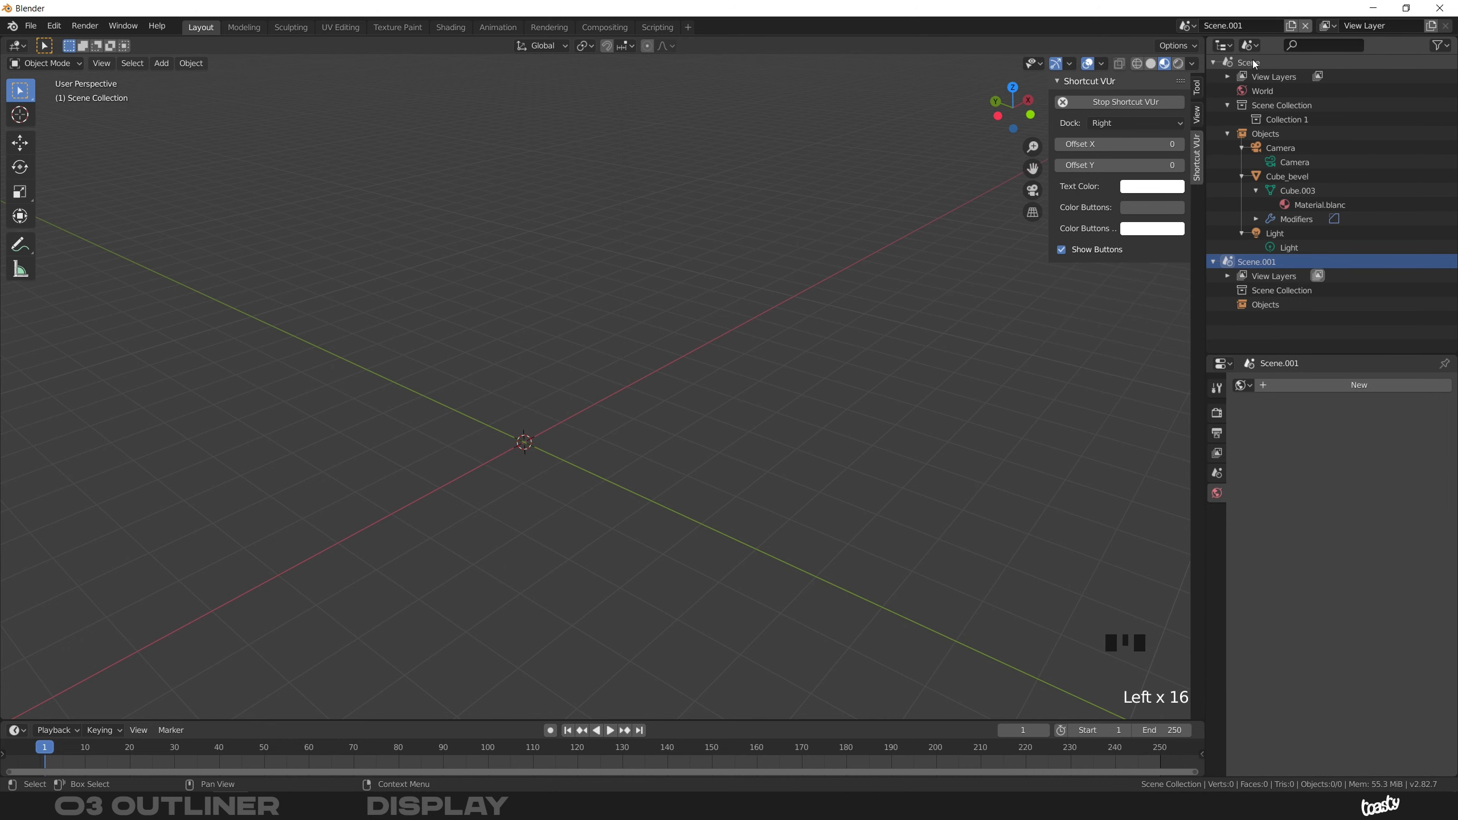
{"action": "left_click", "coordinate": [1252, 64]}
{"action": "left_click", "coordinate": [1256, 257]}
{"action": "left_click", "coordinate": [1266, 64]}
{"action": "left_click", "coordinate": [1268, 266]}
{"action": "left_click", "coordinate": [1259, 62]}
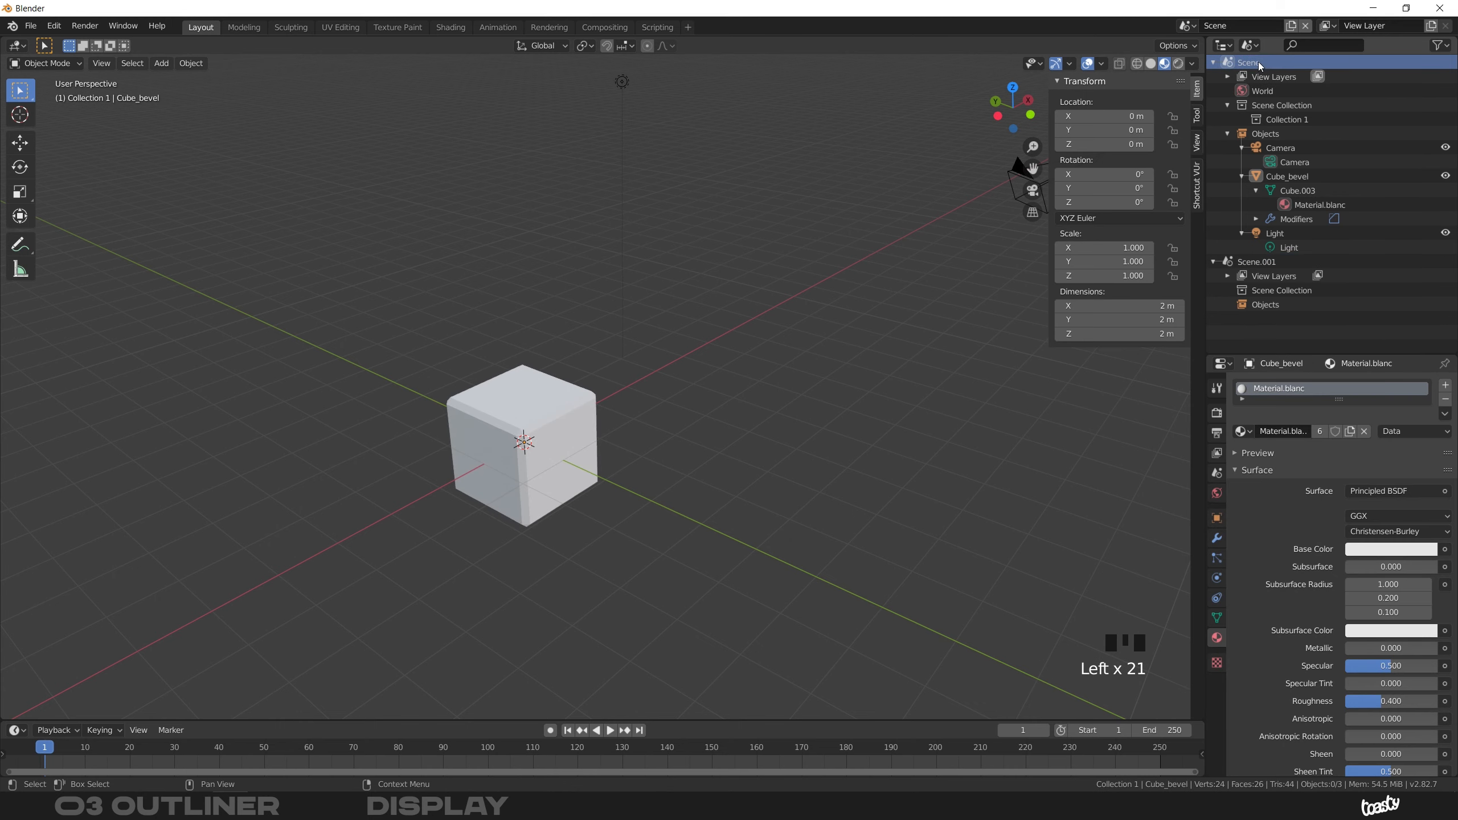
- Collapse the original Scene entry and delete the new scene Scene.001 from the outliner
{"action": "left_click", "coordinate": [1217, 61]}
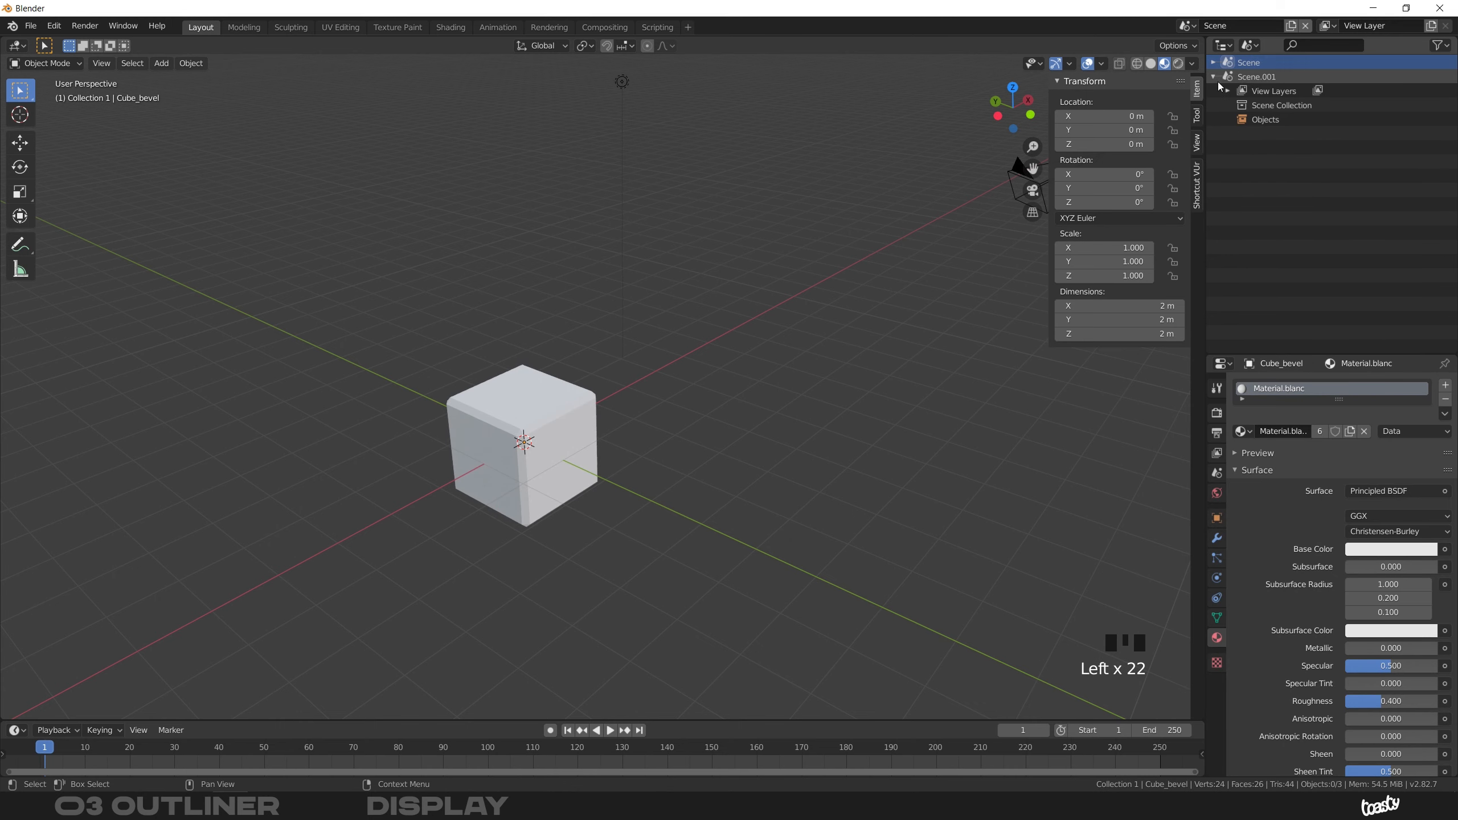
{"action": "left_click", "coordinate": [1252, 79]}
{"action": "right_click", "coordinate": [1260, 79]}
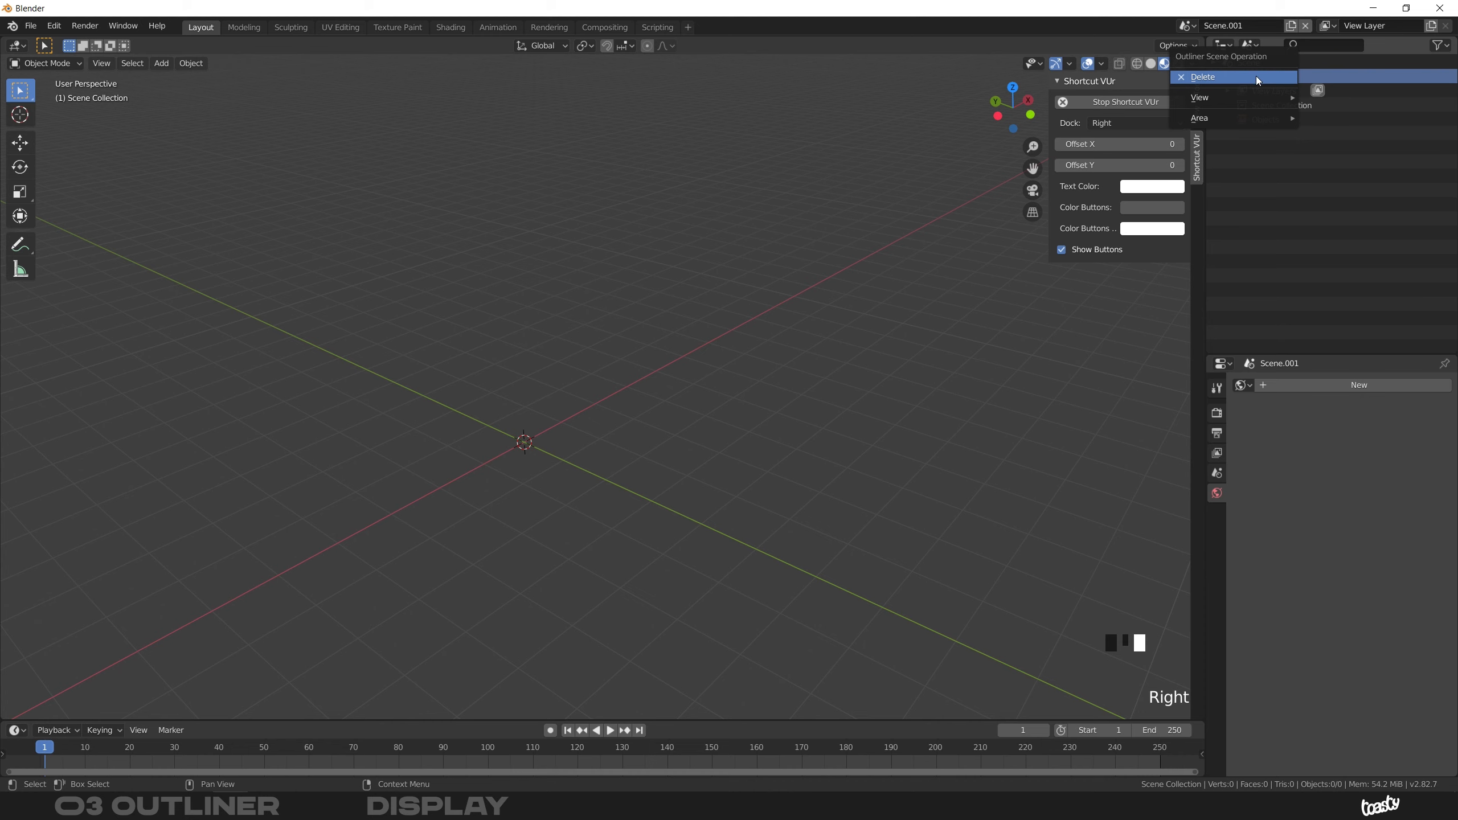
{"action": "left_click", "coordinate": [1207, 77]}
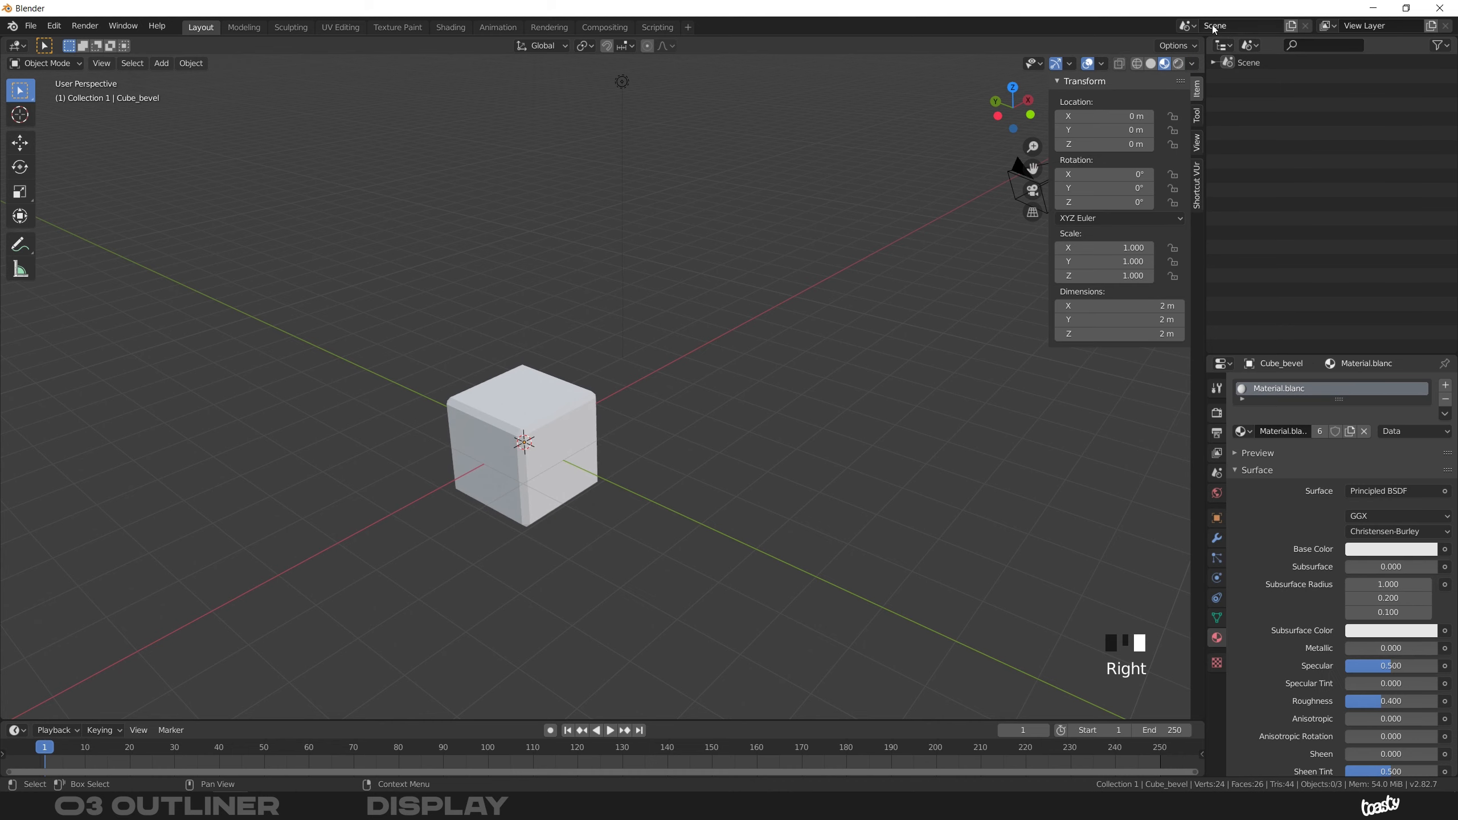
- Check the list of available scenes and set the outliner display mode to Blender File
{"action": "left_click", "coordinate": [1187, 25]}
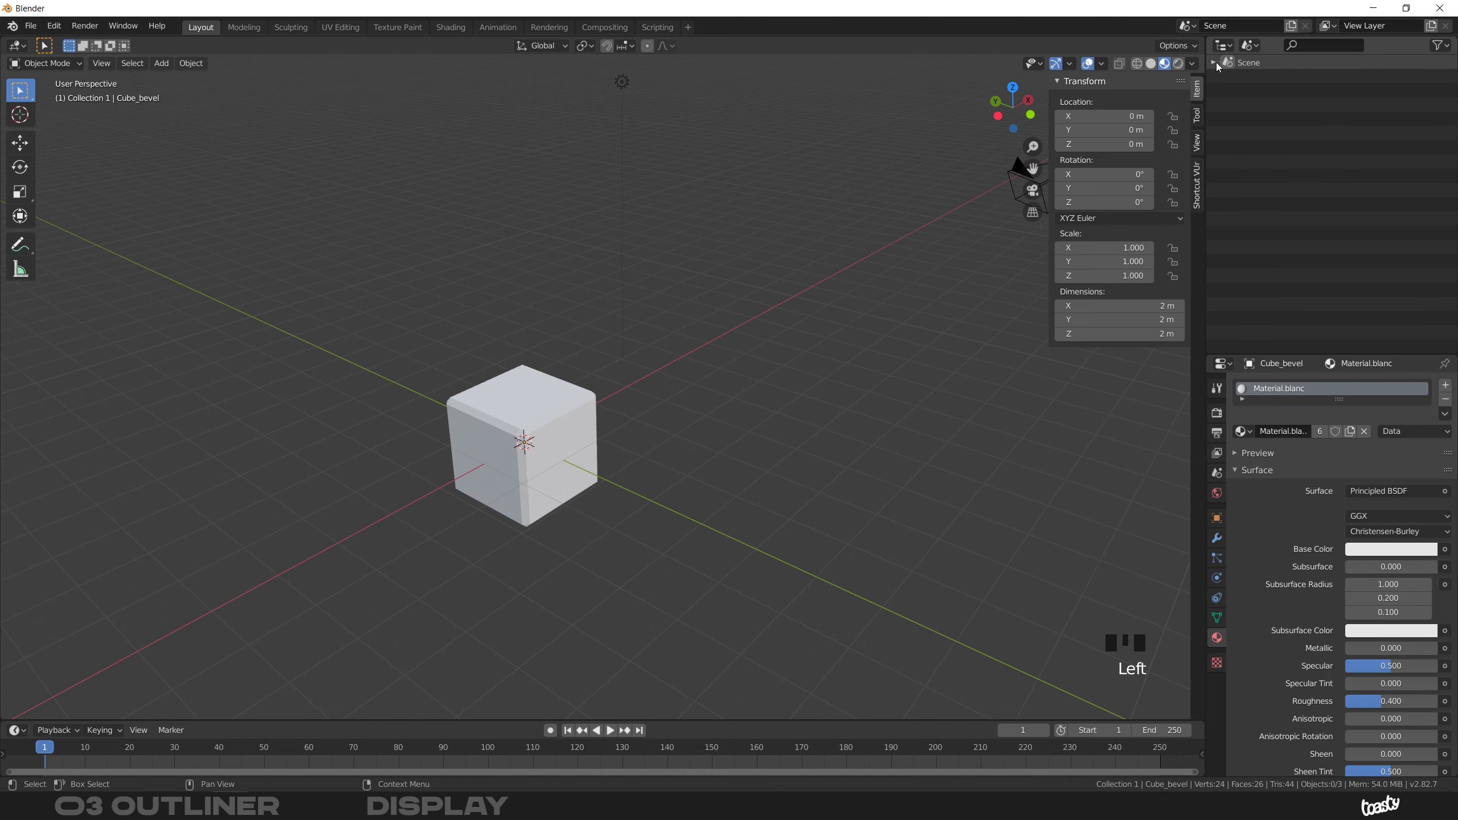
{"action": "left_click", "coordinate": [1249, 45]}
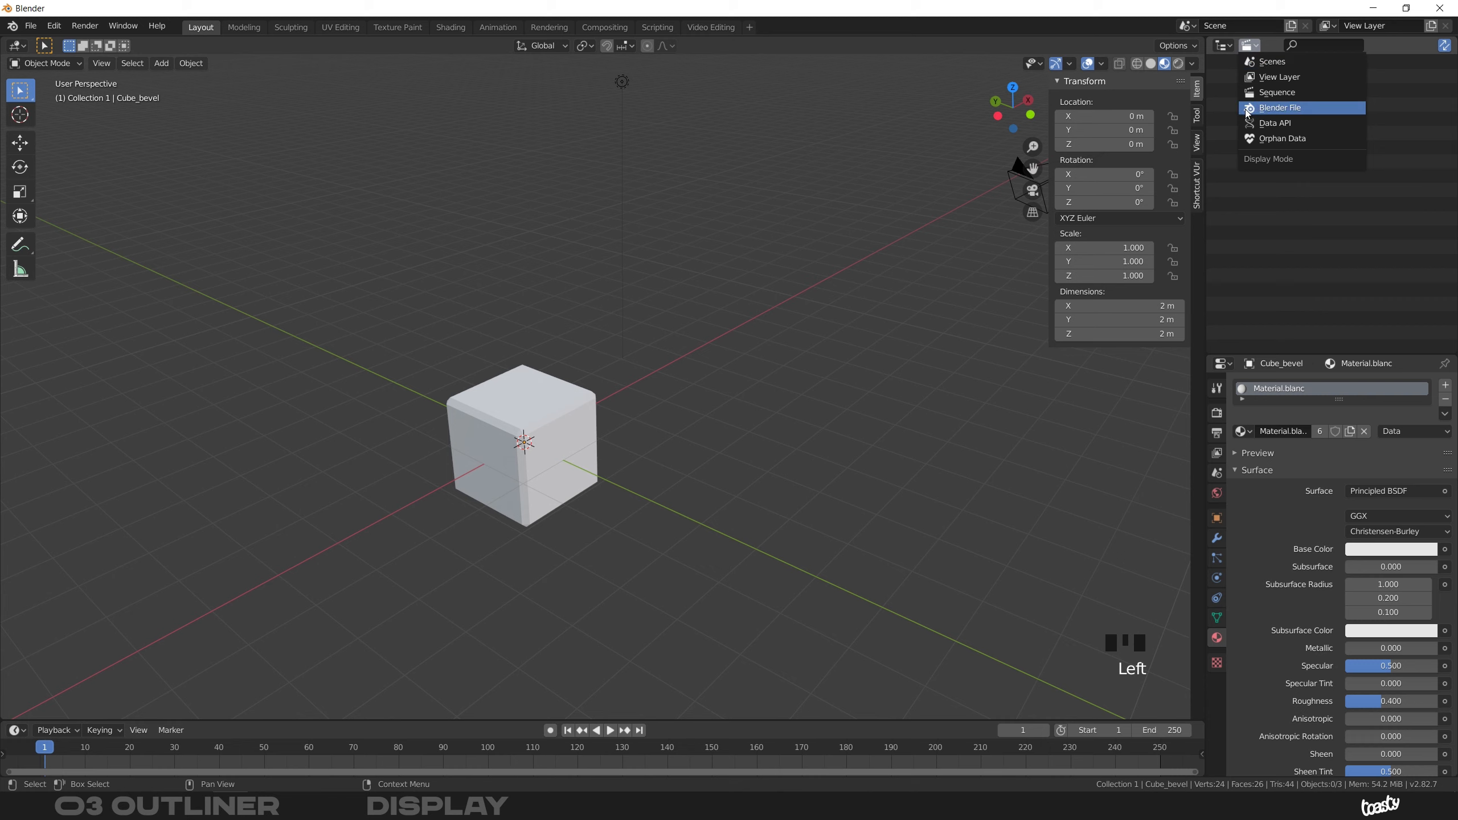
{"action": "left_click", "coordinate": [1315, 110]}
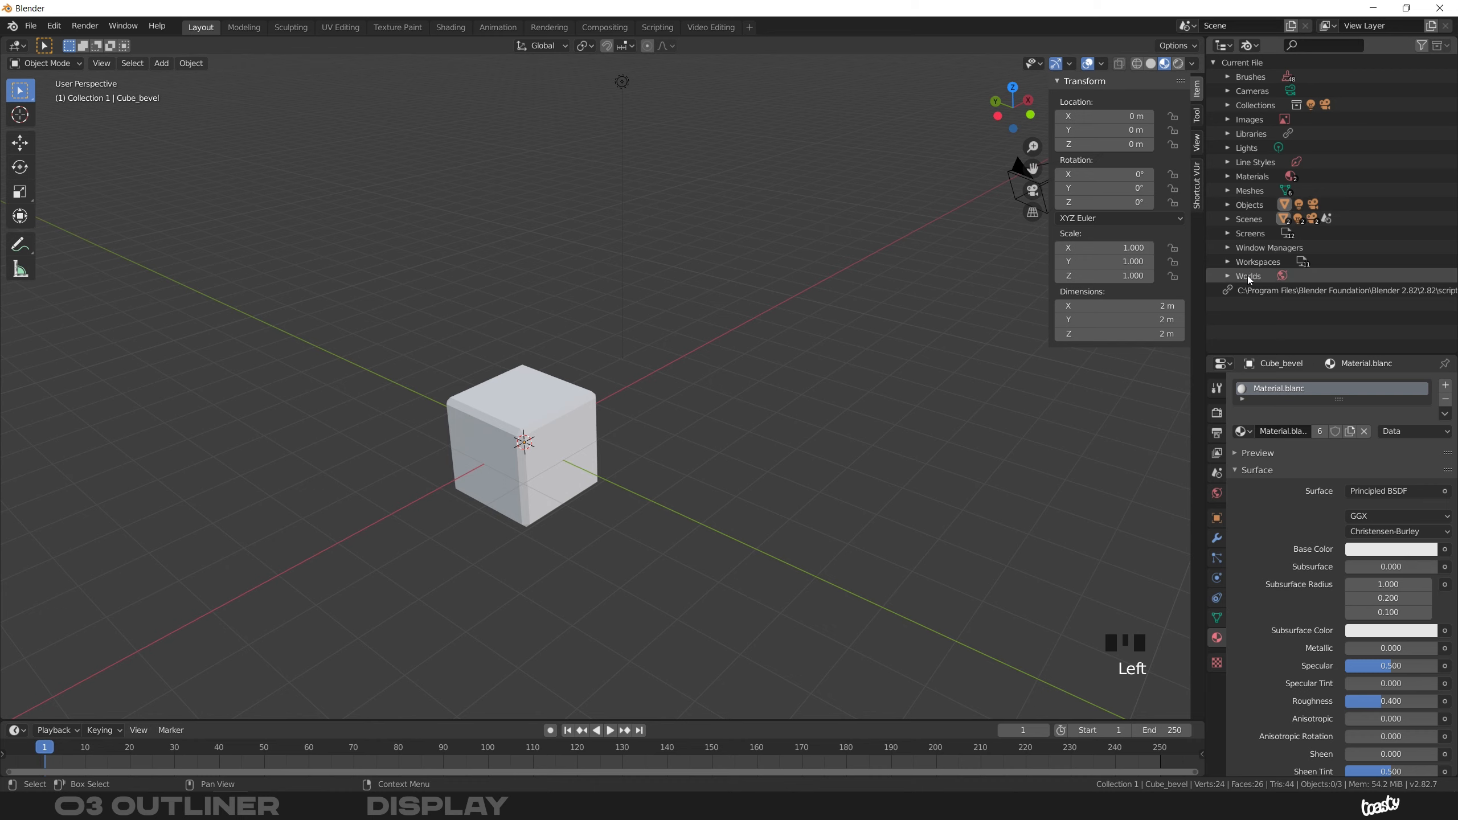
- Look through the file's Workspaces and Brushes categories, collapsing each one again
{"action": "left_click", "coordinate": [1227, 262]}
{"action": "scroll", "coordinate": [1280, 154], "scroll_direction": "down", "scroll_amount": 4}
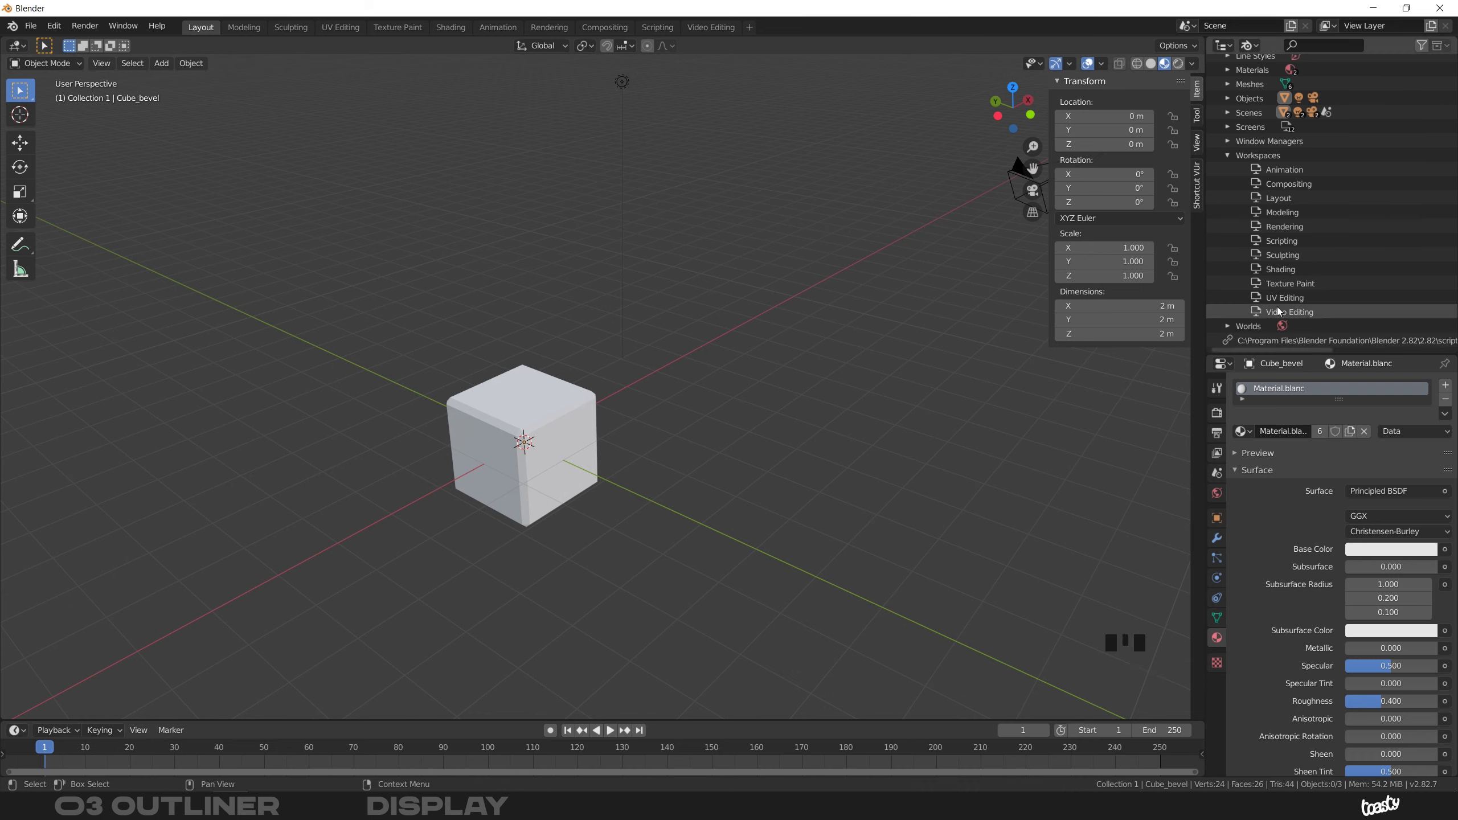
{"action": "left_click", "coordinate": [1229, 155]}
{"action": "left_click", "coordinate": [1228, 76]}
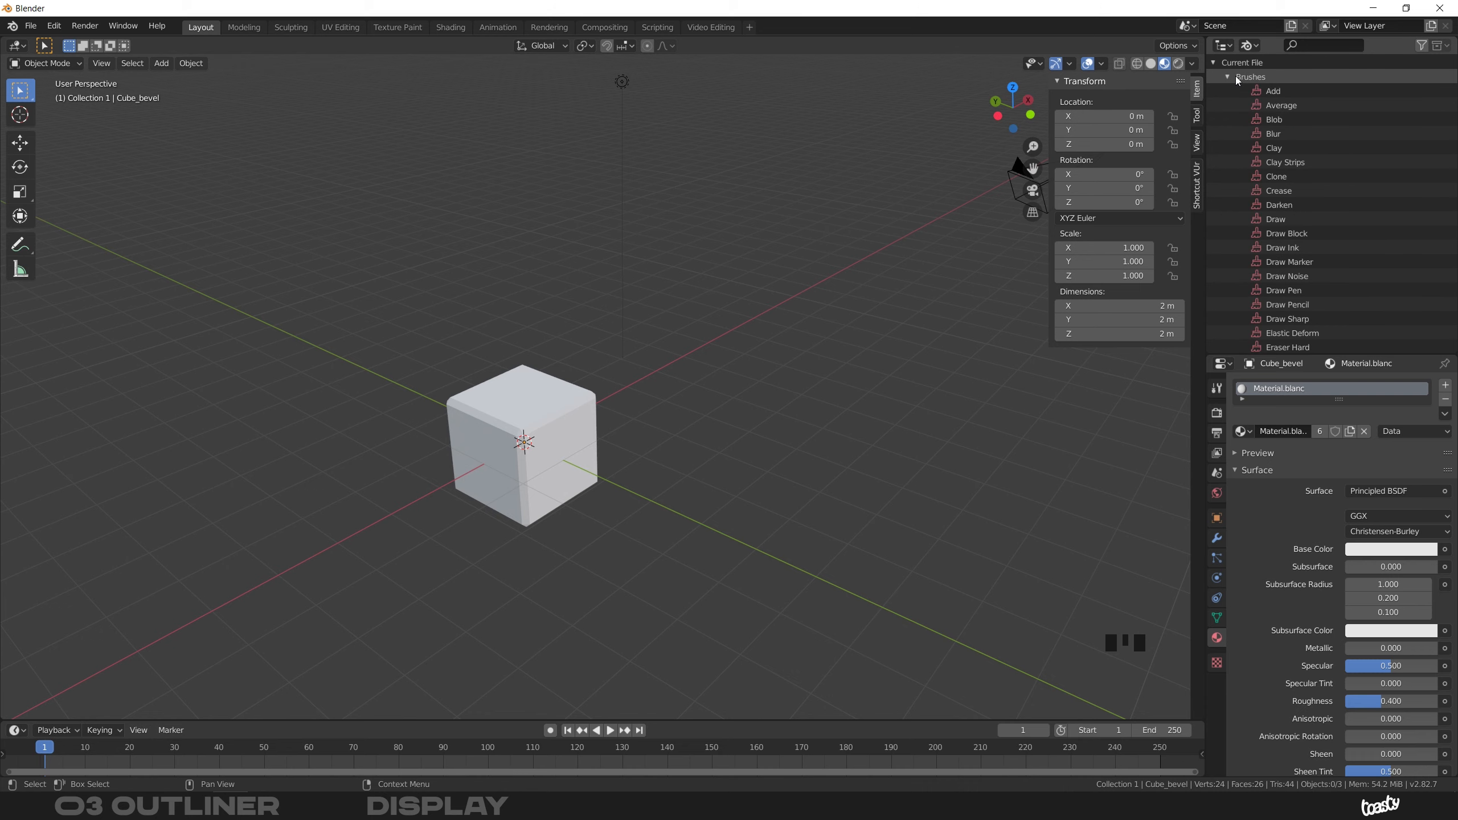
{"action": "left_click", "coordinate": [1227, 75]}
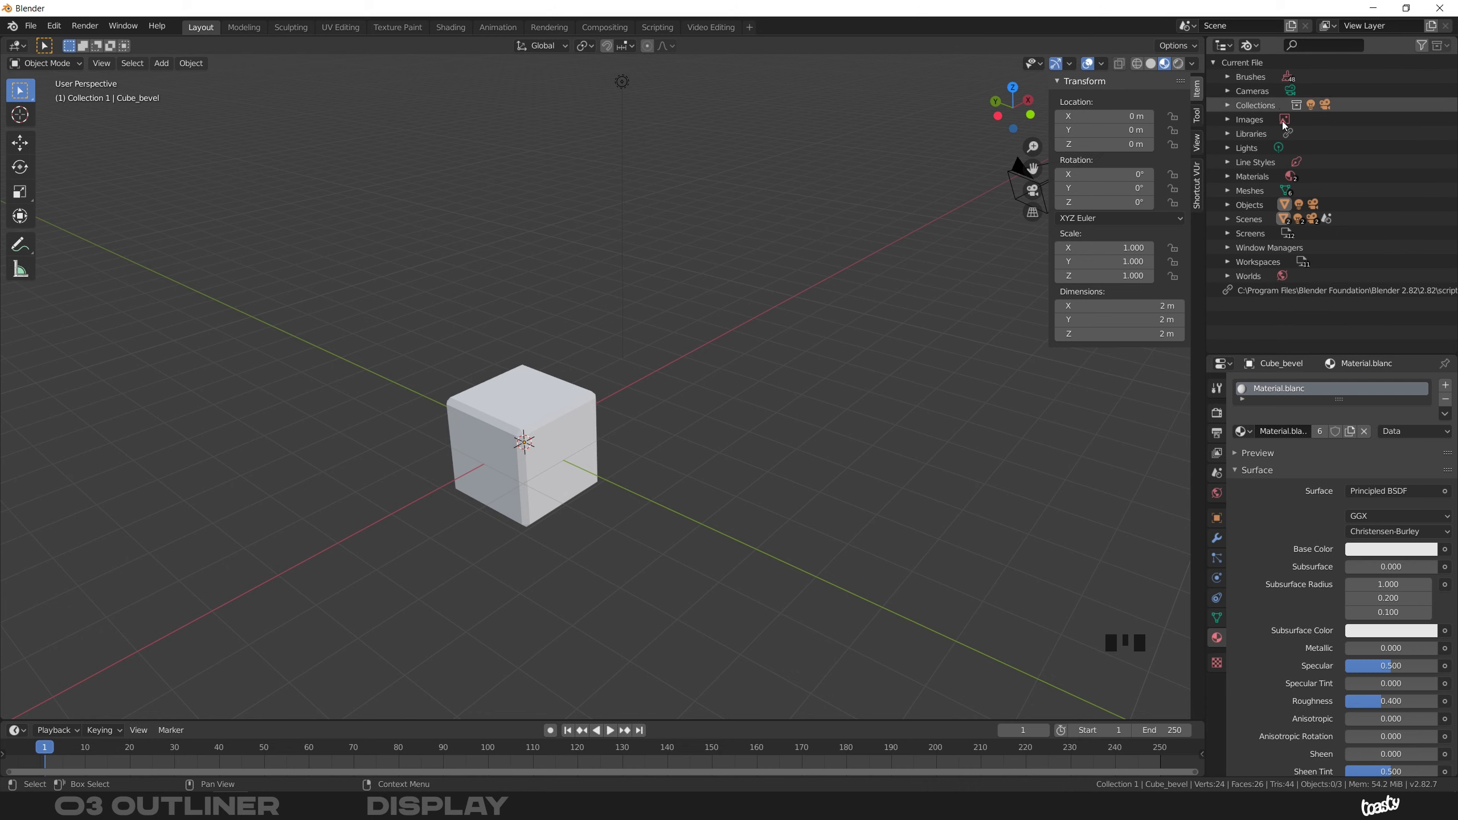
- Inspect the file's Scenes, Objects and Brushes categories, leaving the display mode at Blender File
{"action": "left_click", "coordinate": [1226, 220]}
{"action": "left_click", "coordinate": [1226, 220]}
{"action": "left_click", "coordinate": [1227, 204]}
{"action": "left_click", "coordinate": [1227, 205]}
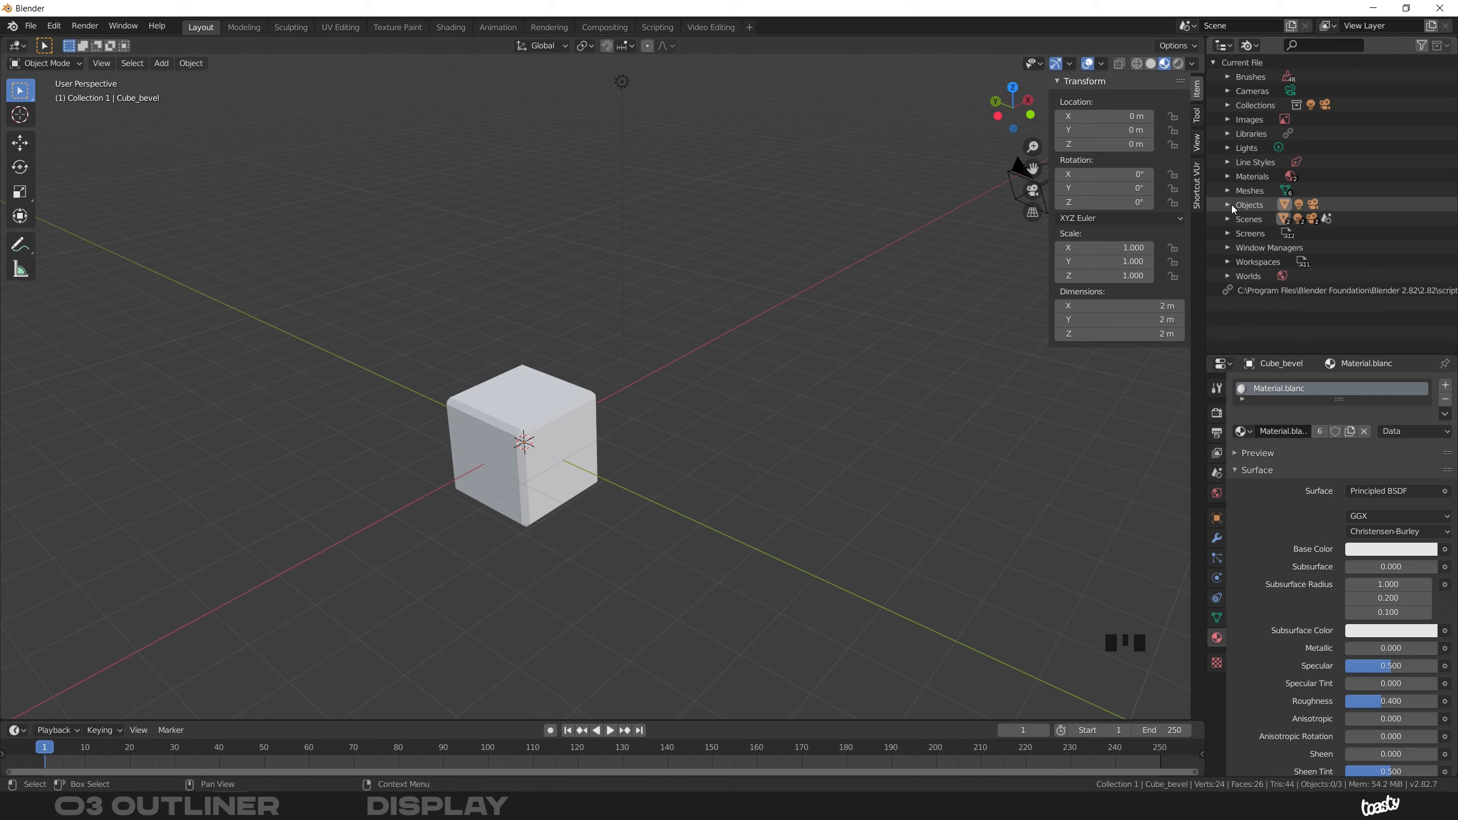
{"action": "left_click", "coordinate": [1251, 45]}
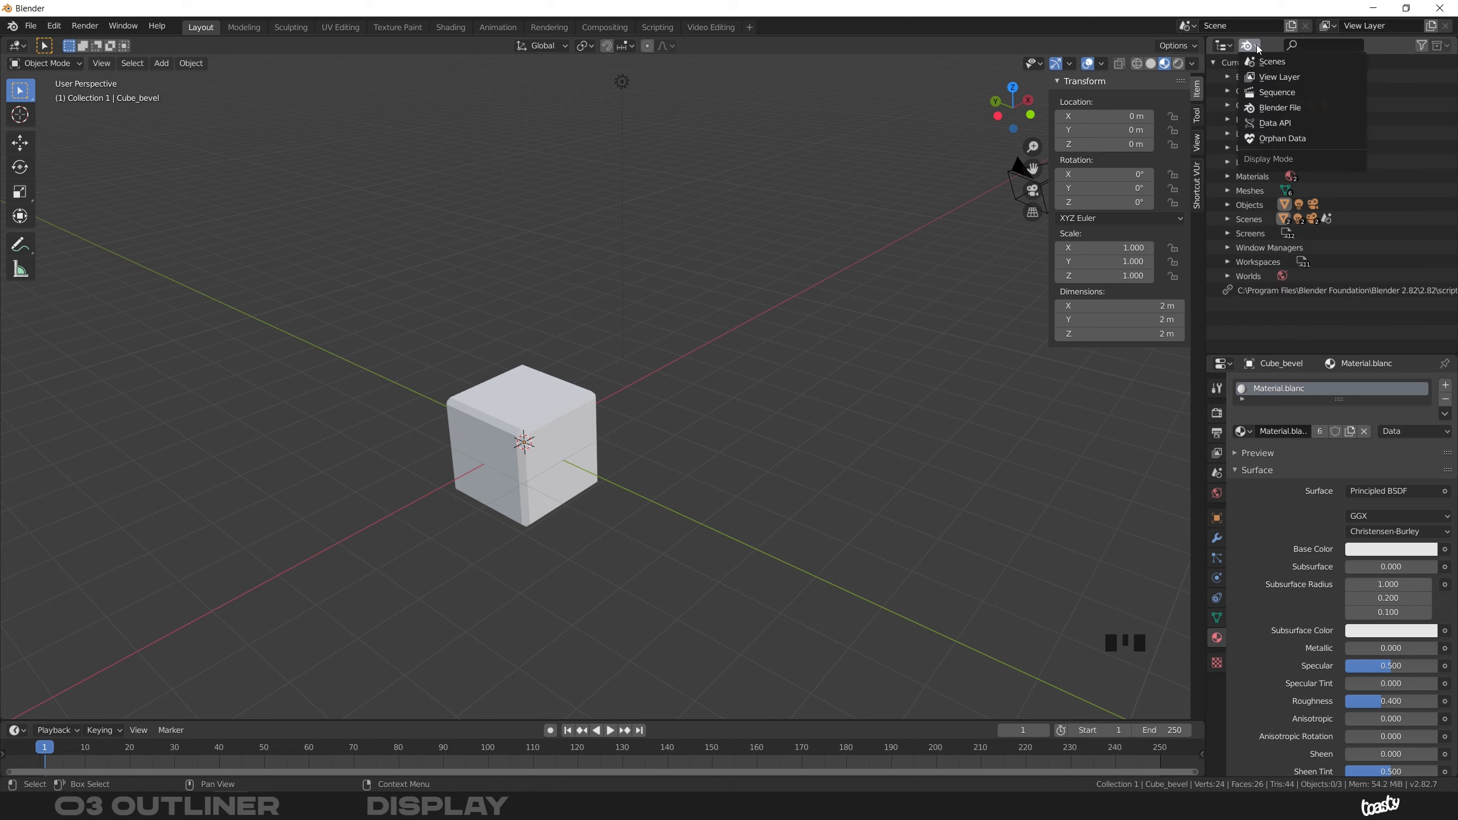
{"action": "left_click", "coordinate": [1258, 46]}
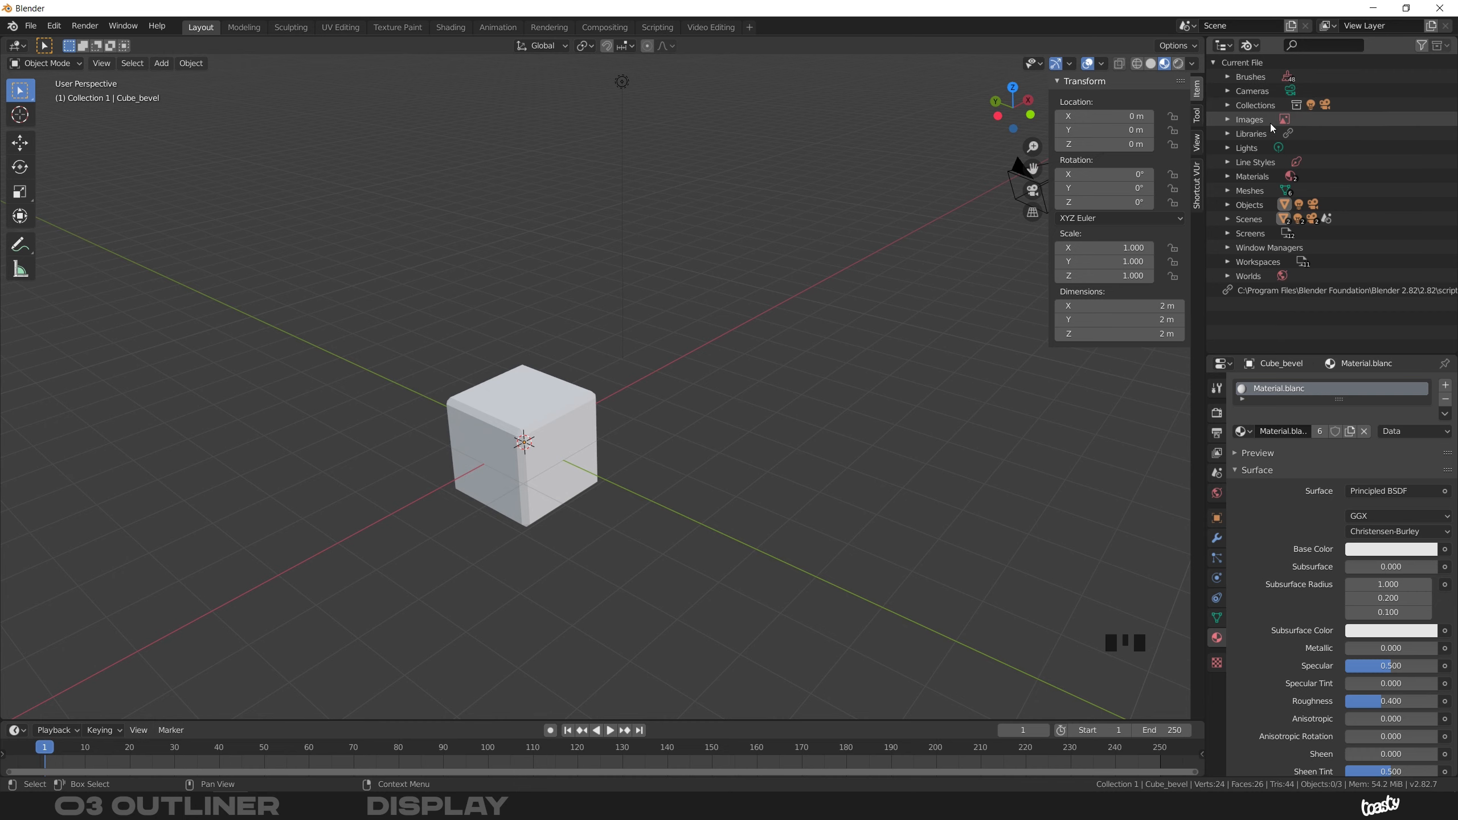
{"action": "left_click", "coordinate": [1227, 76]}
{"action": "left_click", "coordinate": [1228, 77]}
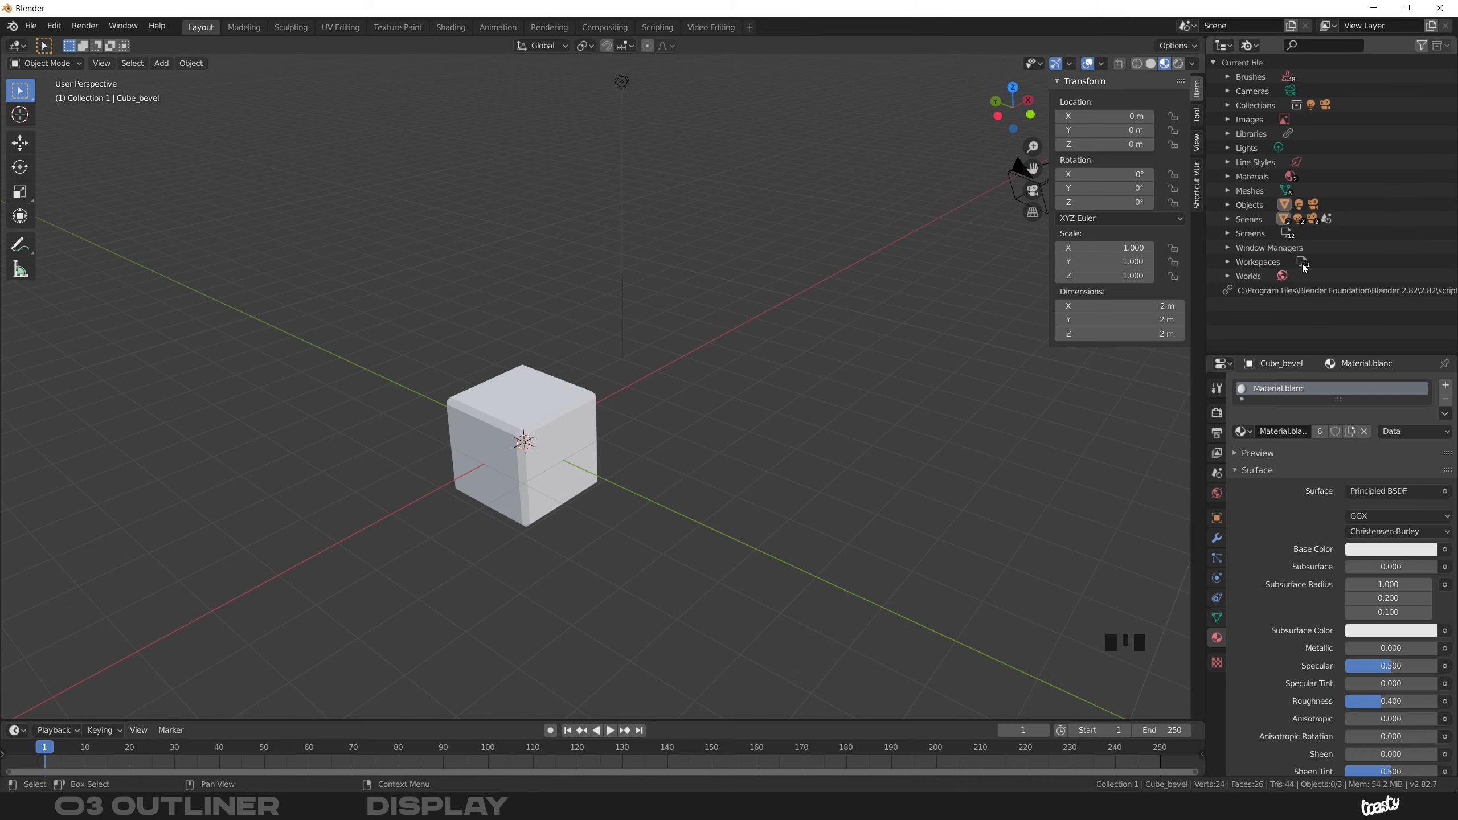
- Expand Workspaces, inspect the operations available for the Animation workspace, and collapse the category again
{"action": "left_click", "coordinate": [1249, 259]}
{"action": "left_click", "coordinate": [1229, 263]}
{"action": "left_click", "coordinate": [1282, 319]}
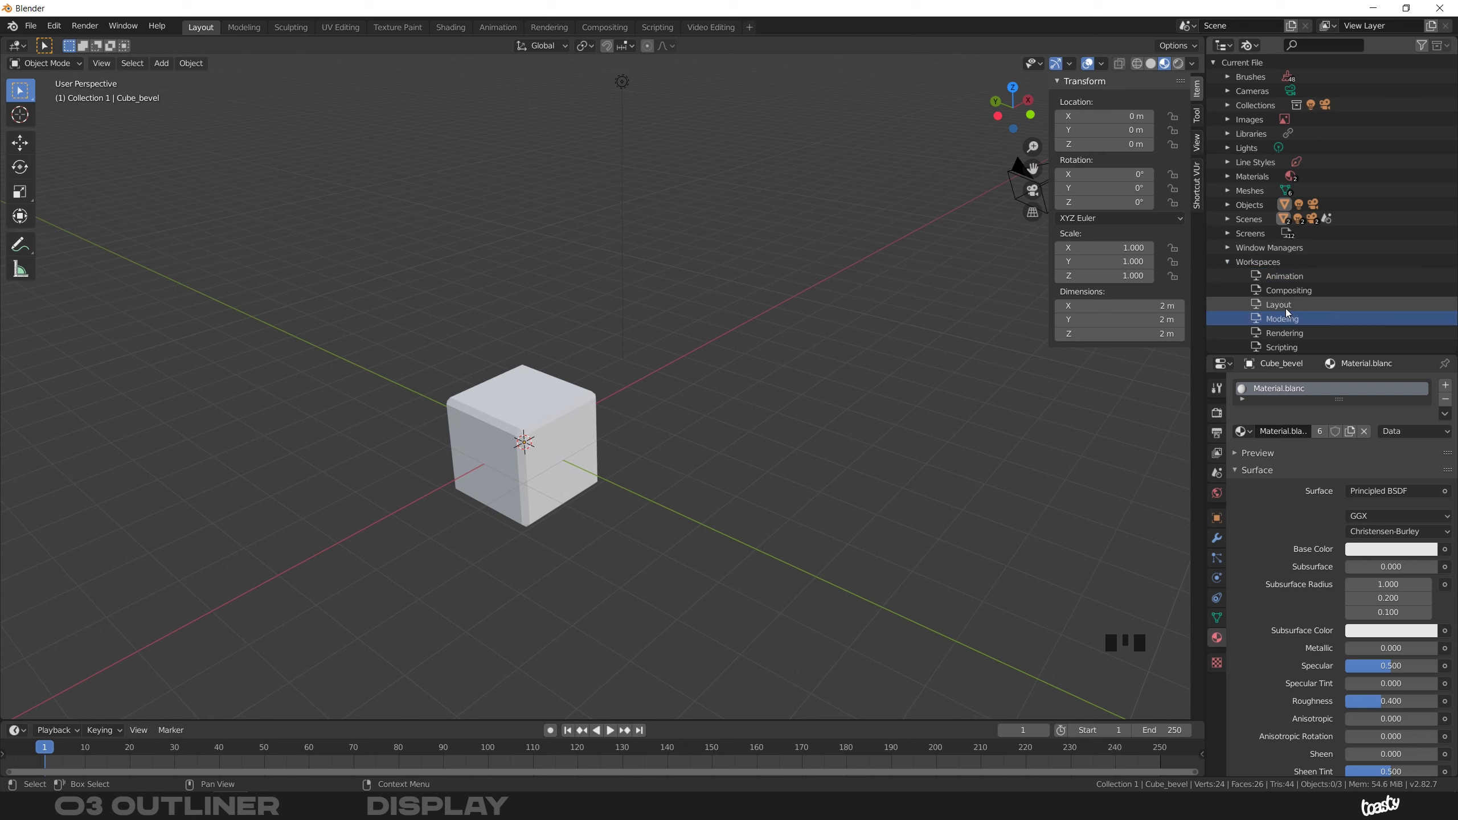
{"action": "double_click", "coordinate": [1280, 276]}
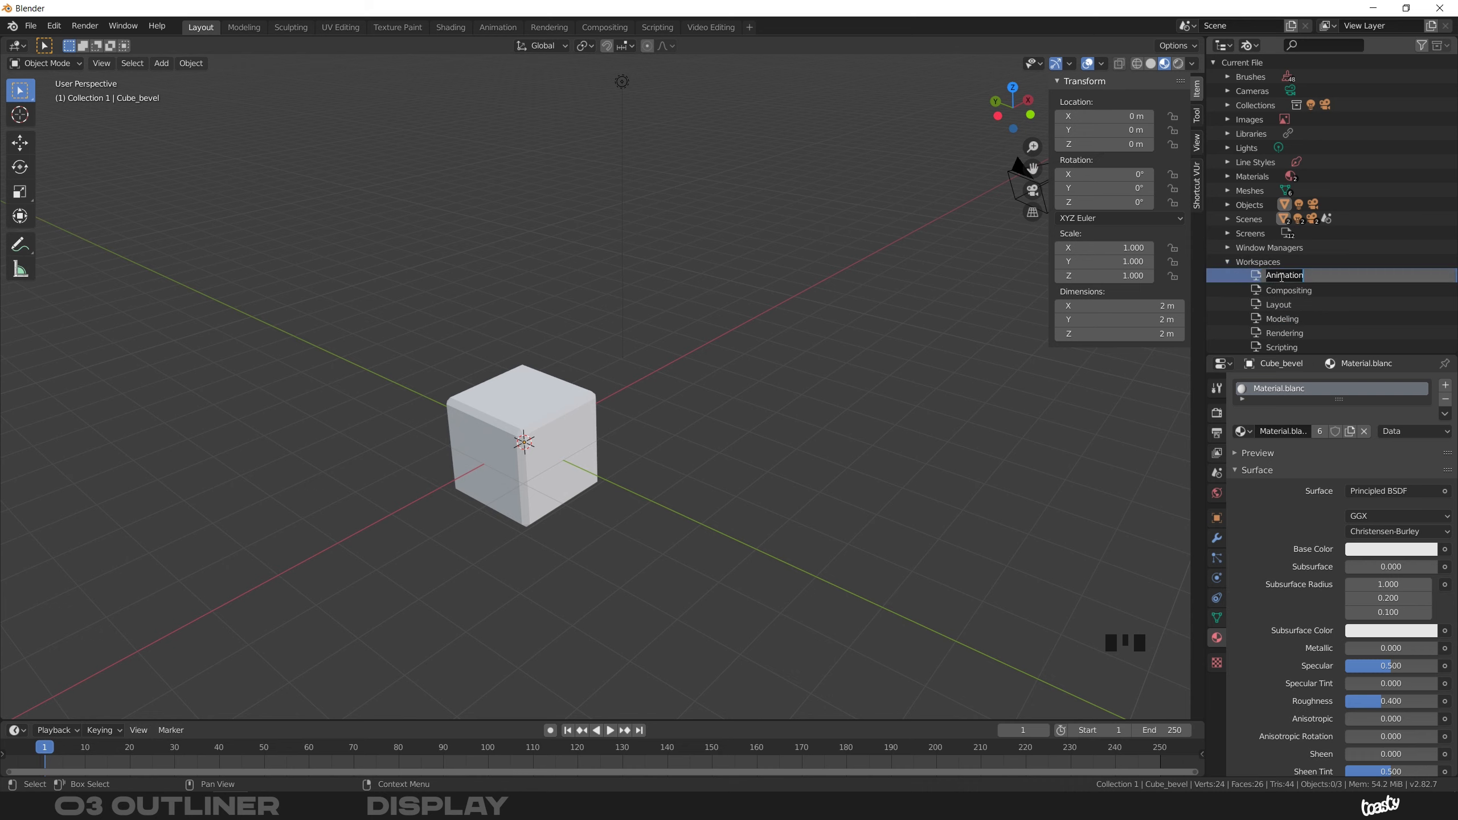
{"action": "right_click", "coordinate": [1264, 280]}
{"action": "right_click", "coordinate": [1279, 277]}
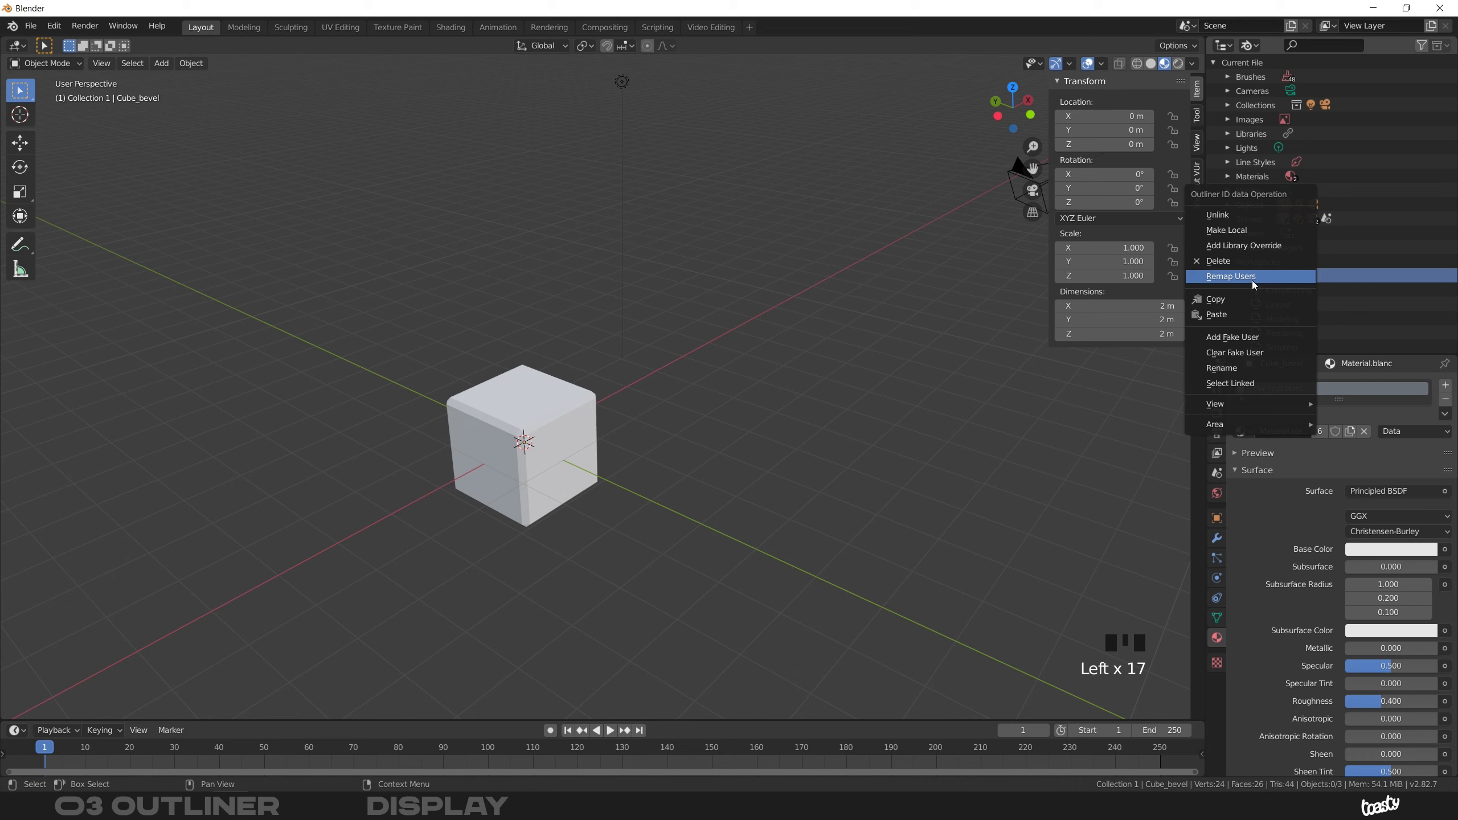
{"action": "scroll", "coordinate": [1262, 253], "scroll_direction": "down", "scroll_amount": 5}
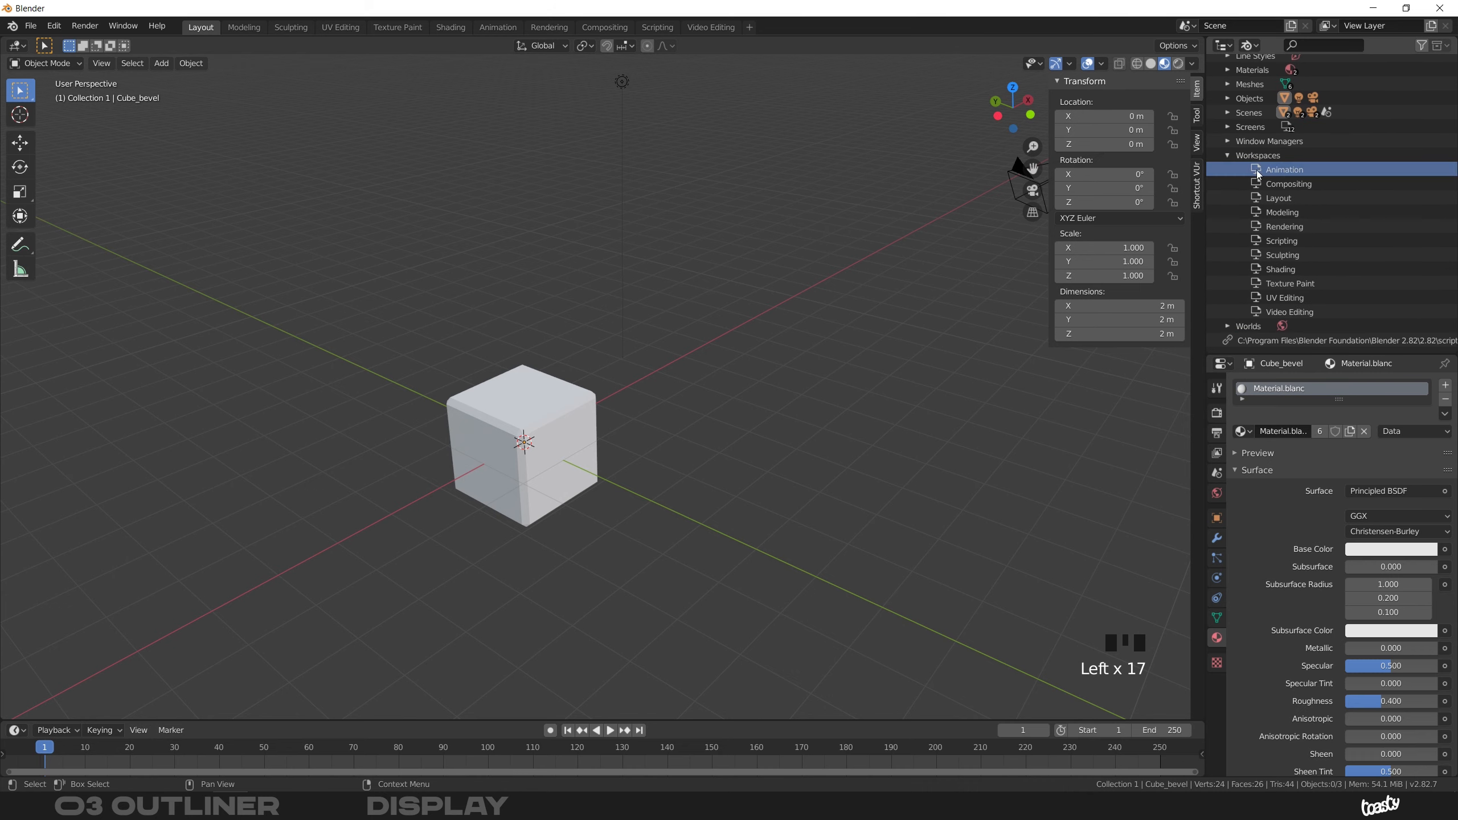
{"action": "left_click", "coordinate": [1234, 155]}
- Set the outliner display mode to Orphan Data, expand the Materials and Meshes categories with their contents, and select Material.rouge
{"action": "left_click", "coordinate": [1249, 45]}
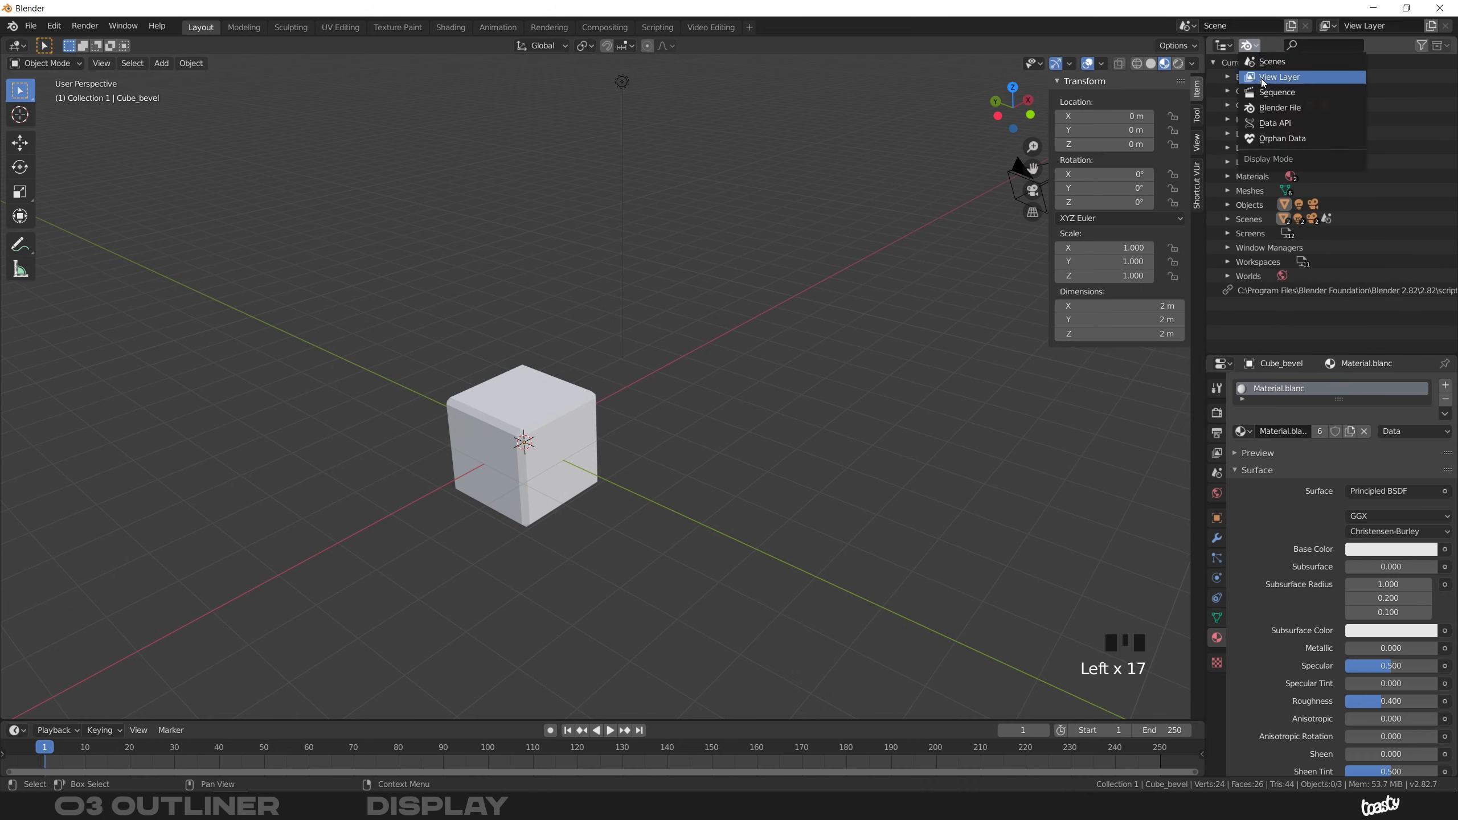
{"action": "left_click", "coordinate": [1268, 138]}
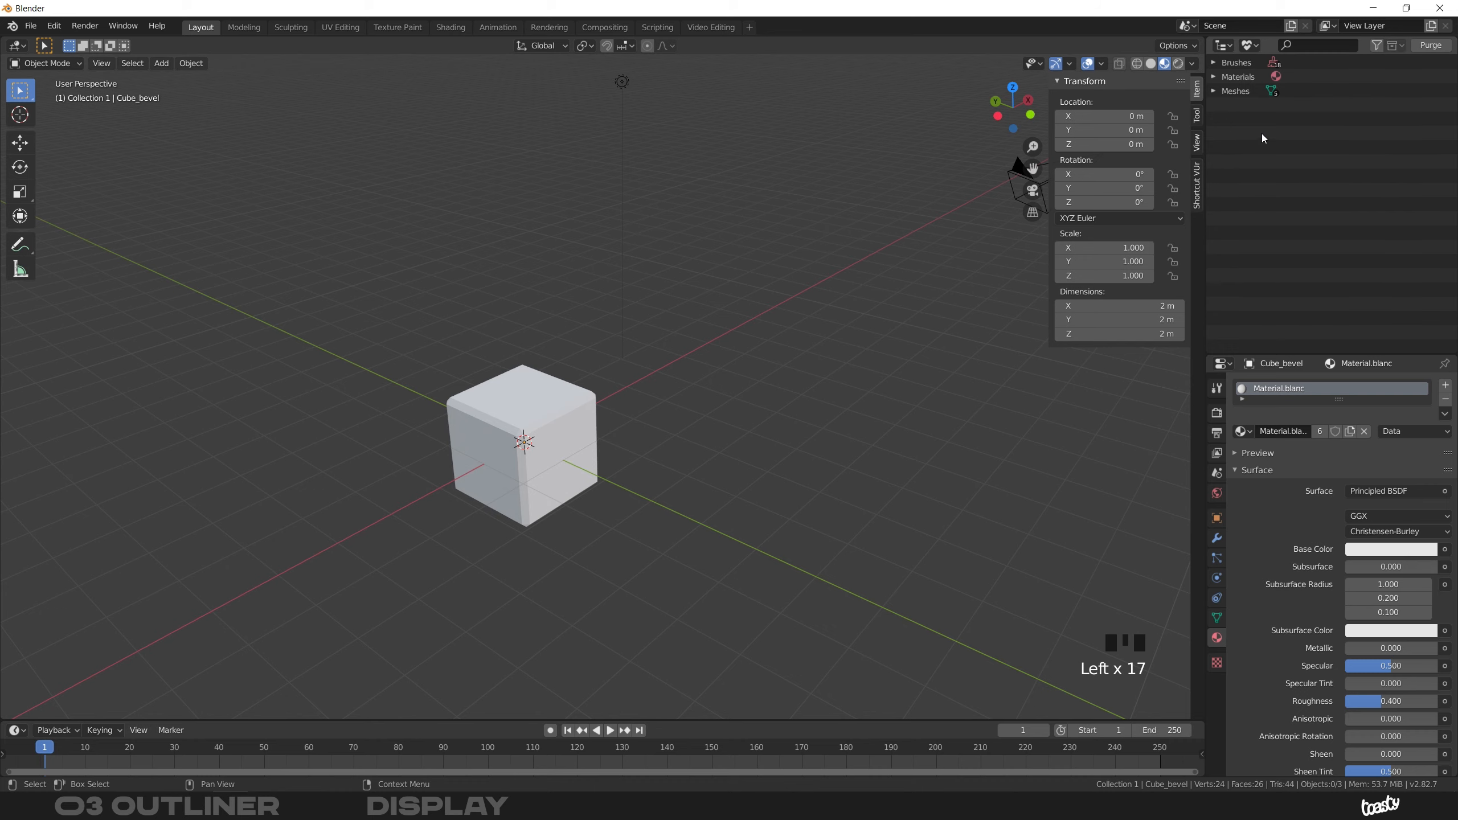
{"action": "left_click", "coordinate": [1213, 91], "text": "shift"}
{"action": "left_click", "coordinate": [1214, 79]}
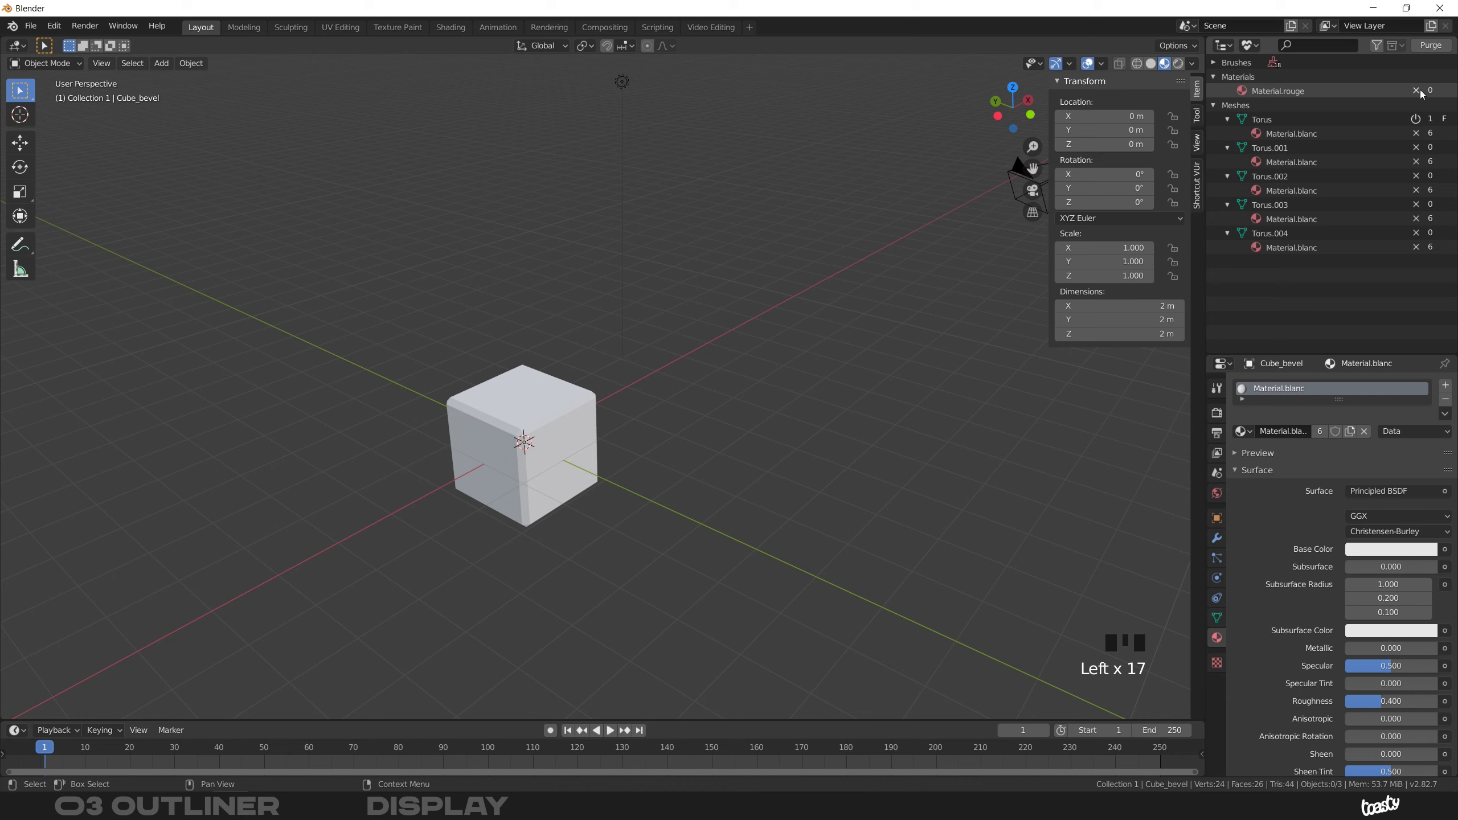
{"action": "left_click", "coordinate": [1279, 90]}
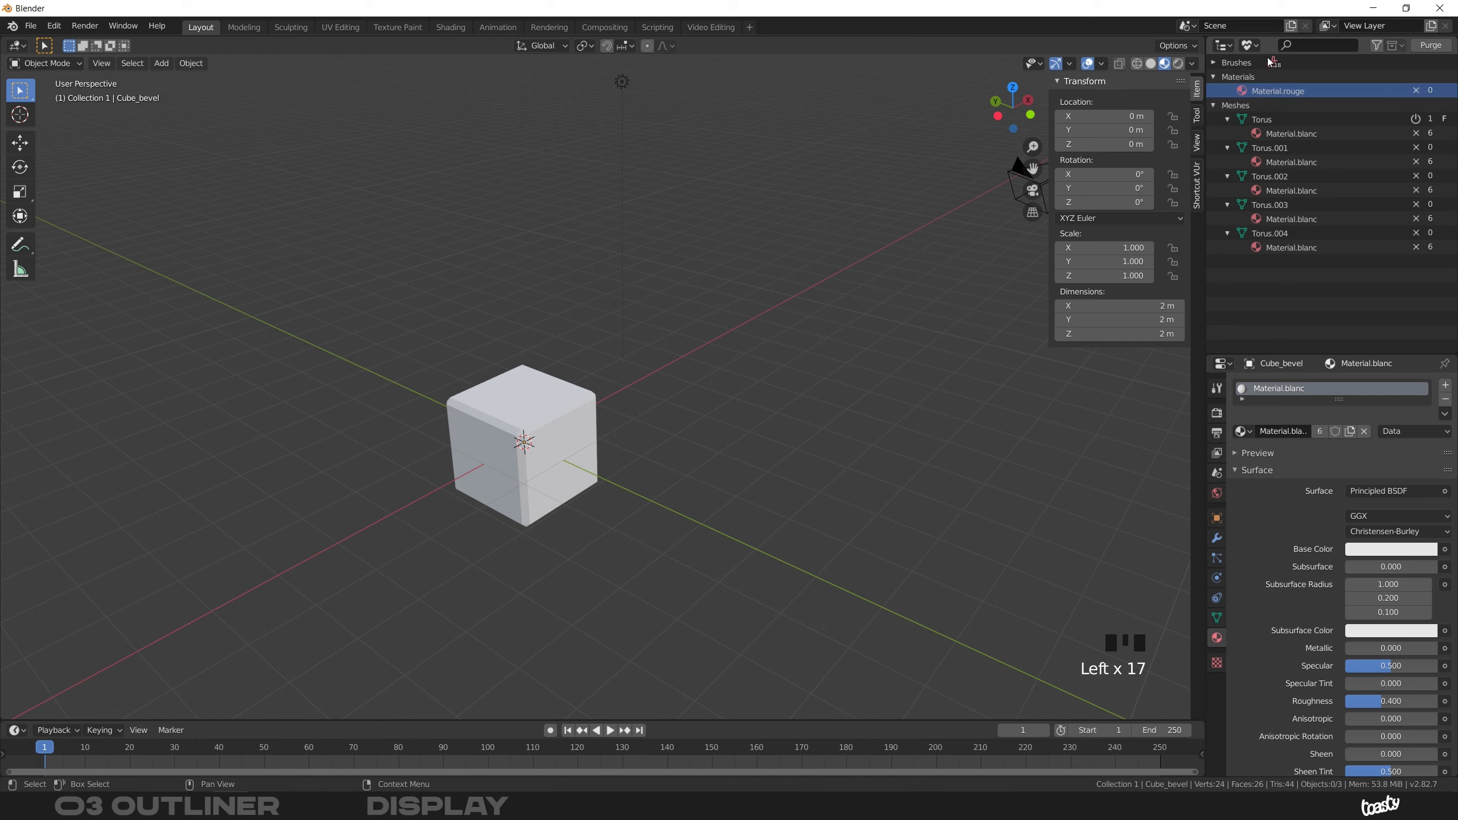
- Examine the fake-user setting of the Torus mesh in Orphan Data mode and undo the last two actions
{"action": "left_click", "coordinate": [1253, 45]}
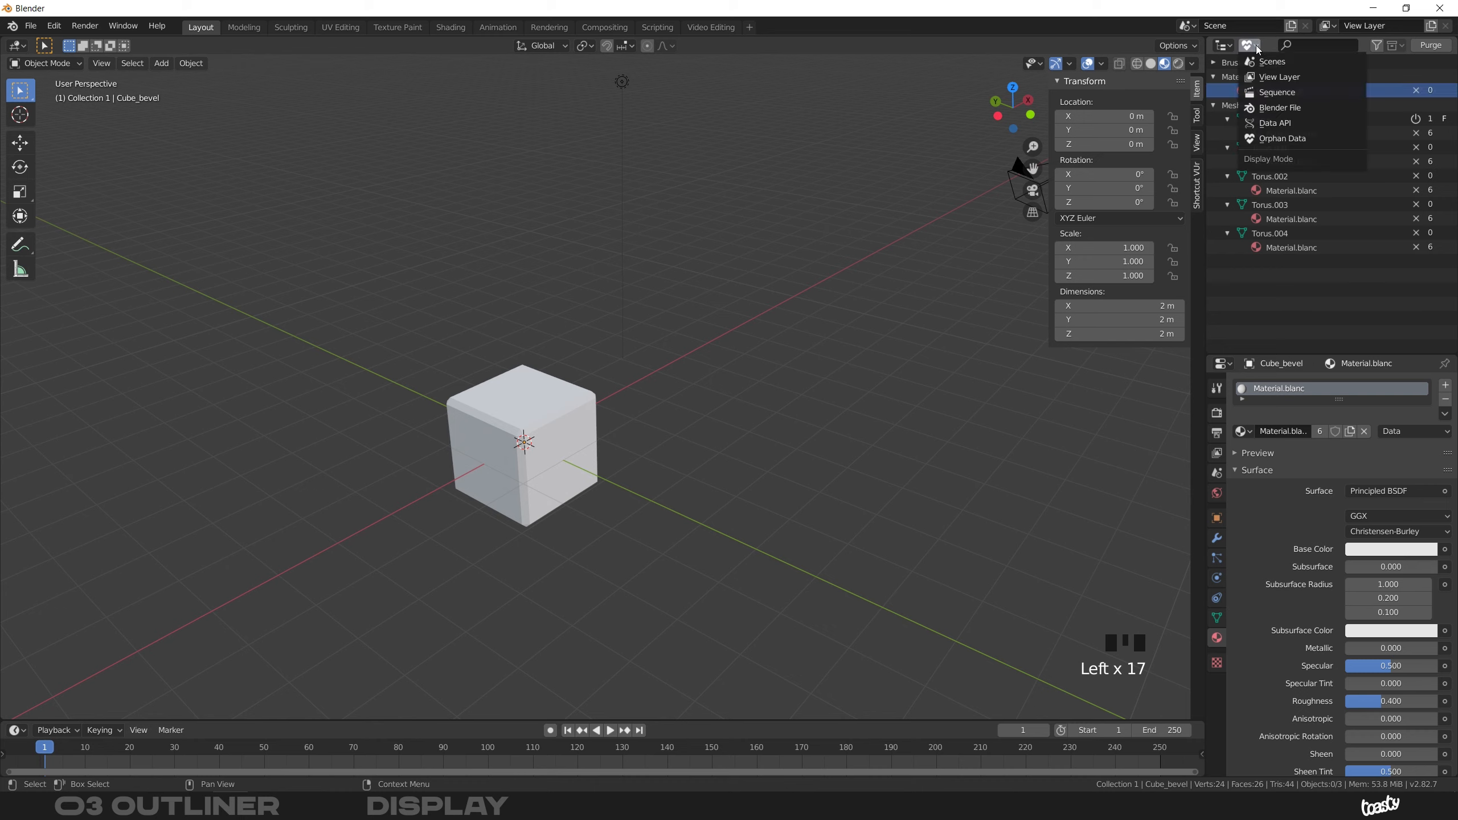
{"action": "left_click", "coordinate": [1312, 139]}
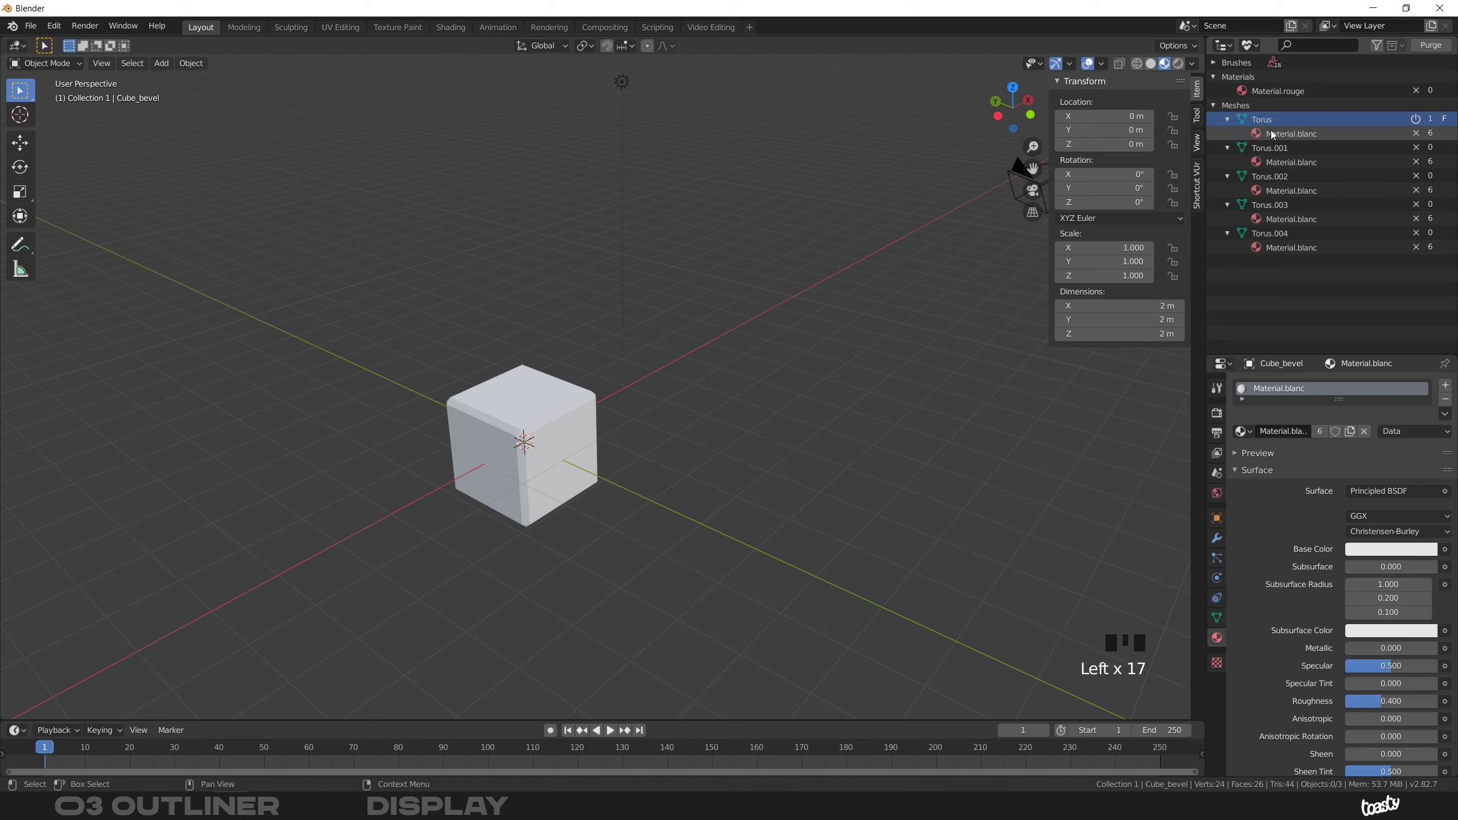
{"action": "left_click", "coordinate": [1443, 121]}
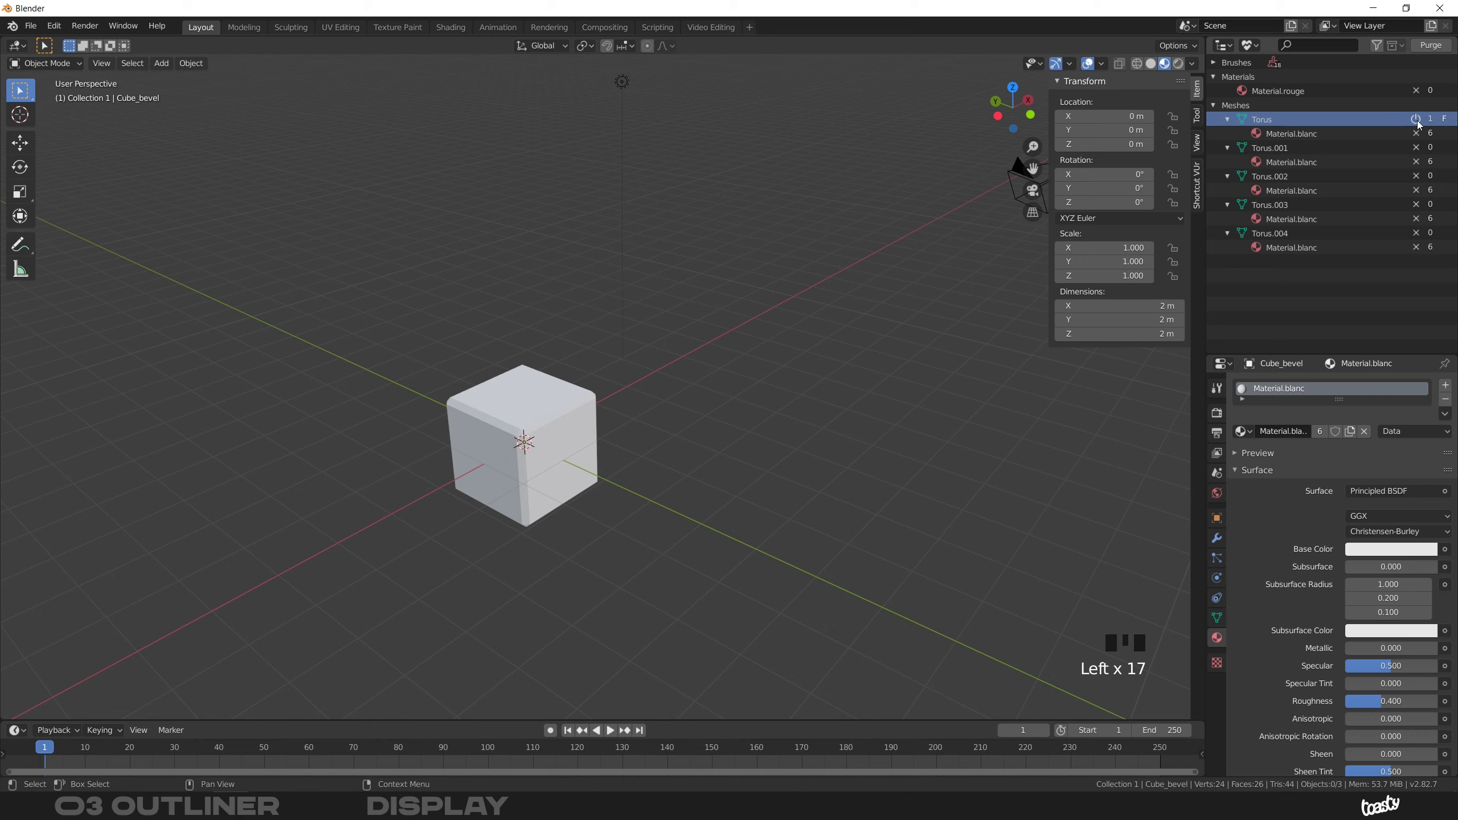
{"action": "key", "text": "ctrl+z"}
{"action": "key", "text": "ctrl+z"}
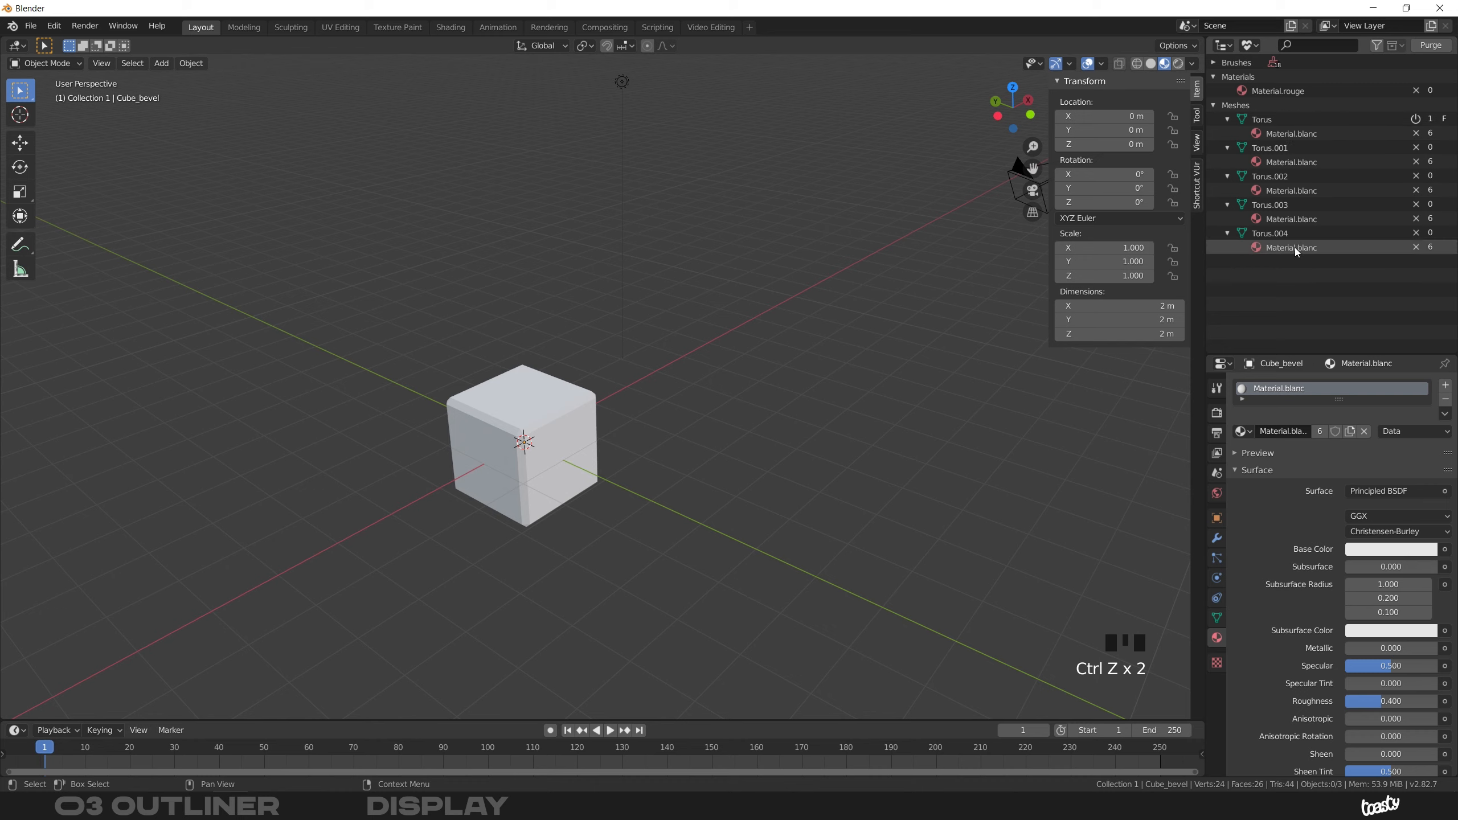
- Purge the unused materials and meshes from the file, keeping the outliner in Orphan Data mode
{"action": "left_click", "coordinate": [1250, 45]}
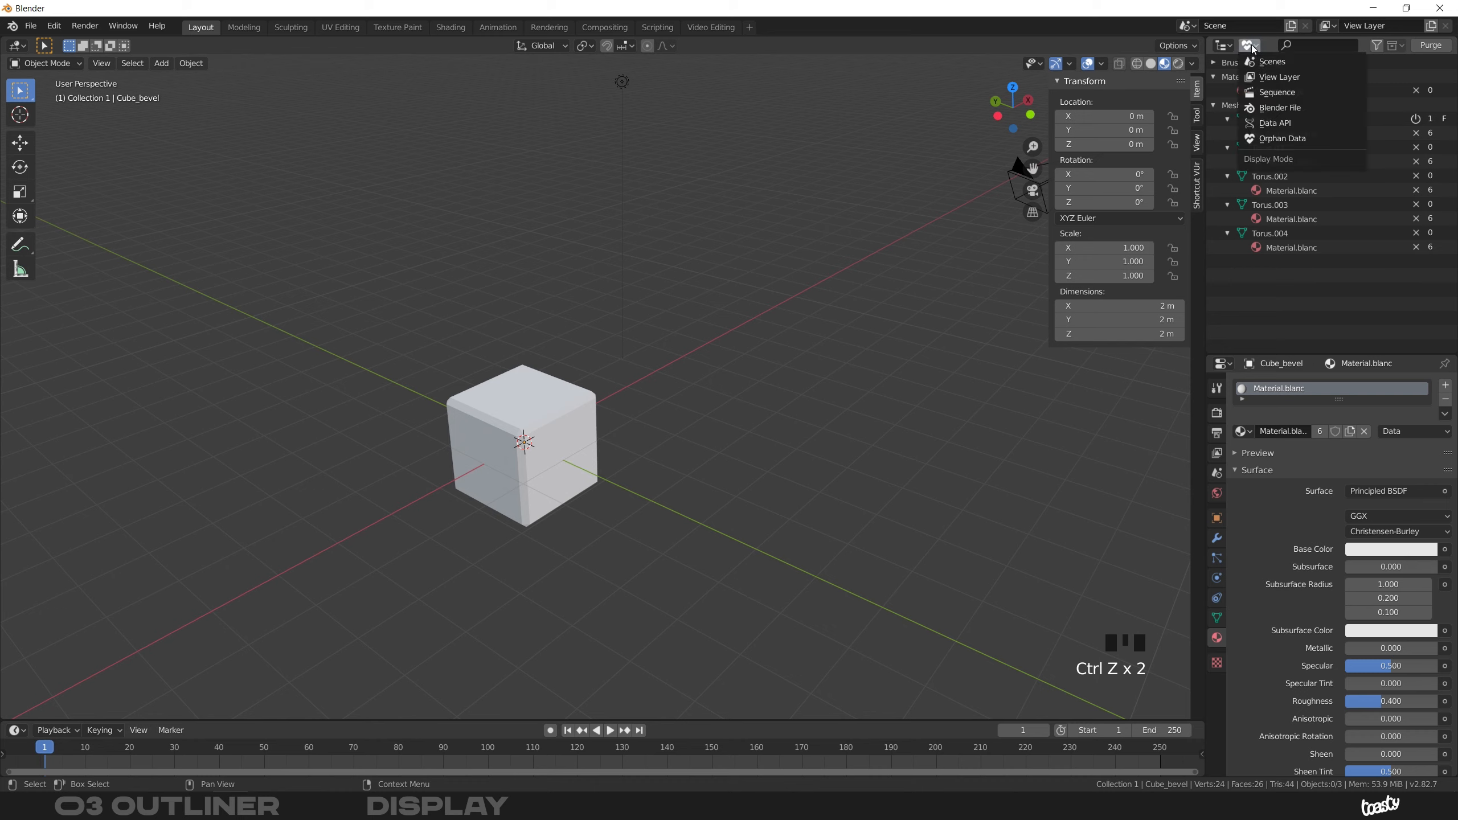
{"action": "left_click", "coordinate": [1296, 139]}
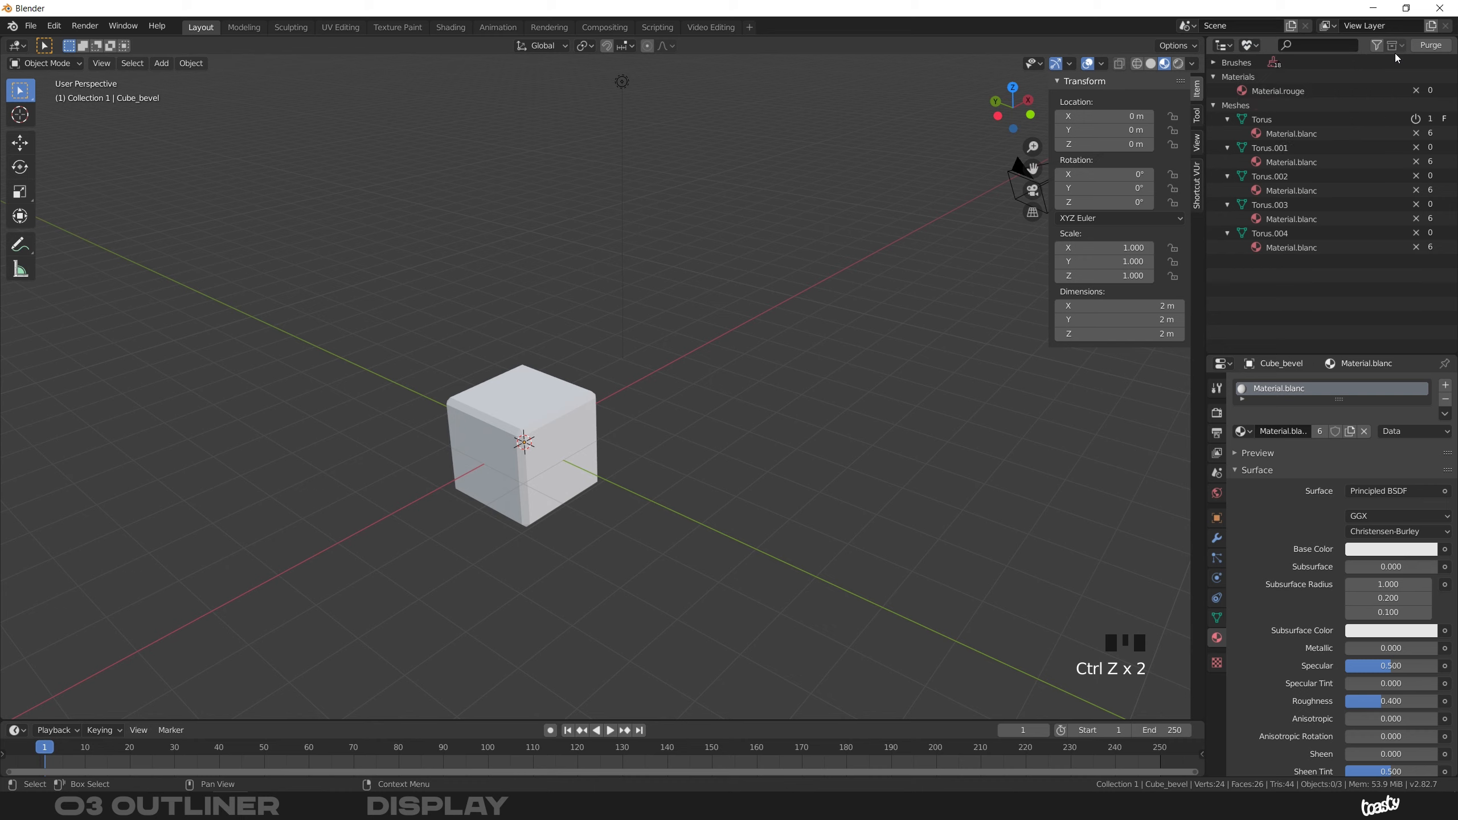
{"action": "left_click", "coordinate": [1430, 46]}
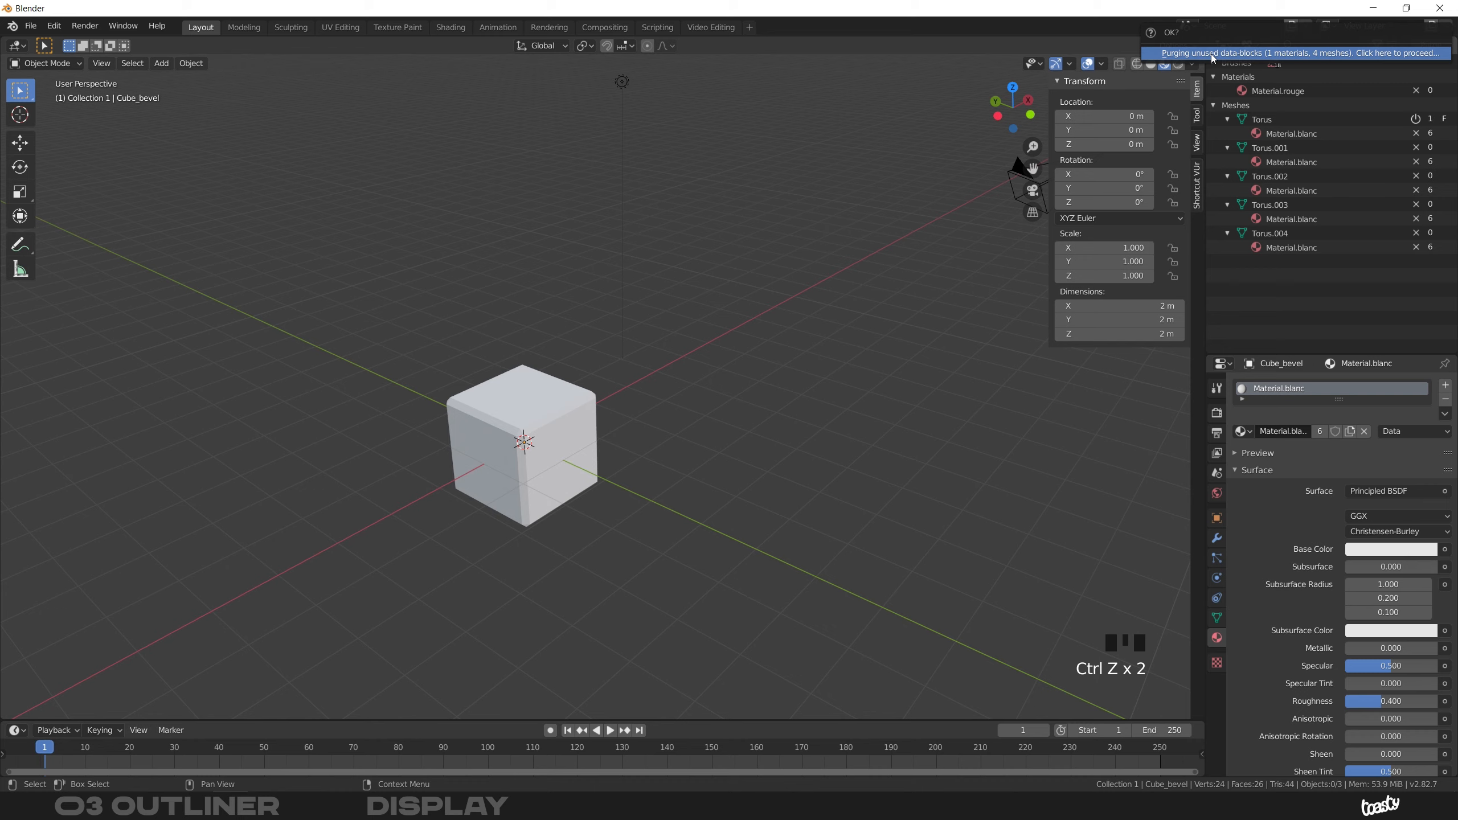
{"action": "left_click", "coordinate": [1372, 52]}
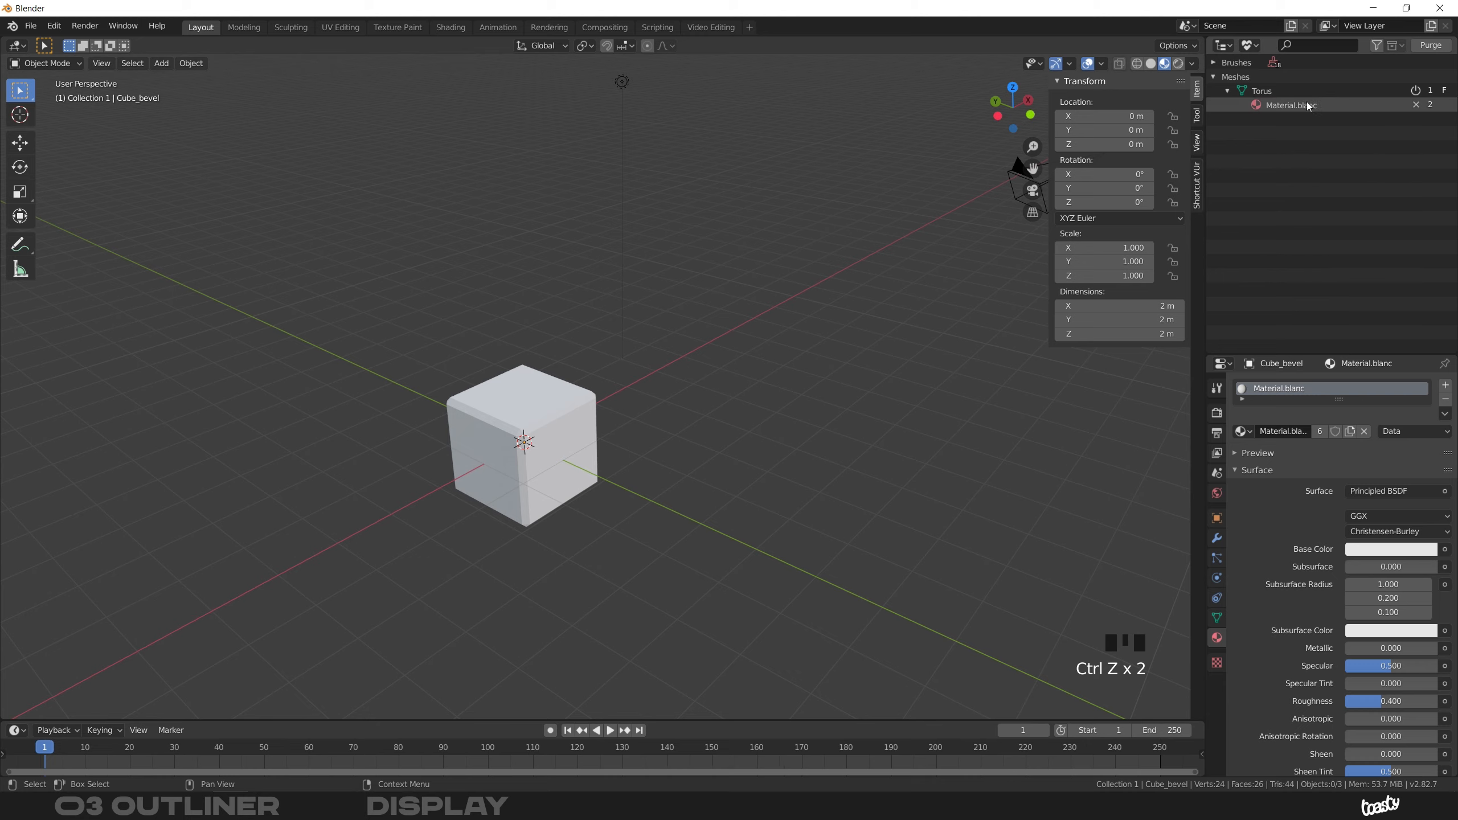
- Set the outliner display mode to View Layer and select the Camera, Light and Cube_bevel in turn, finishing with Collection 1
{"action": "left_click", "coordinate": [1251, 45]}
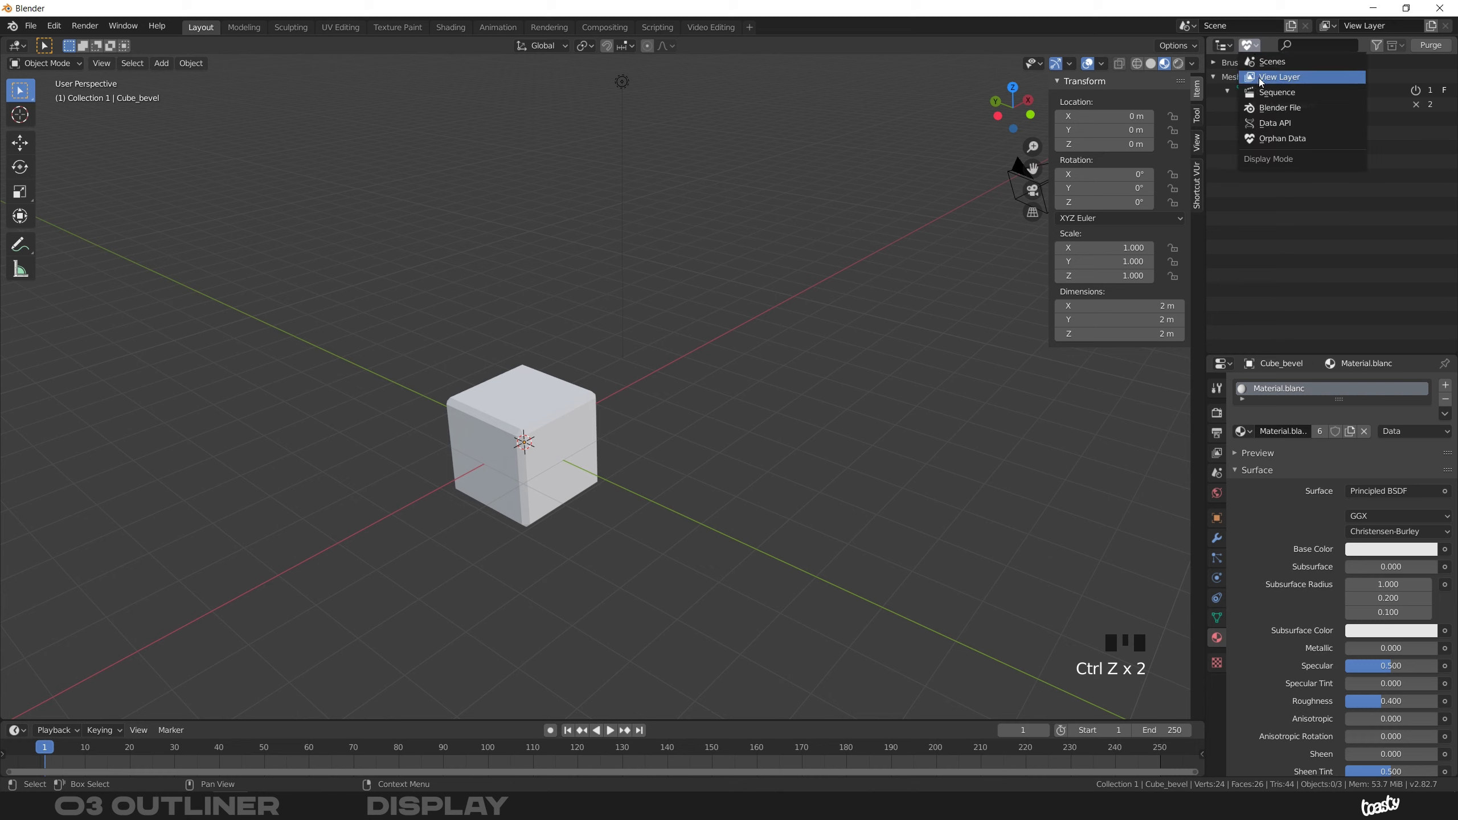
{"action": "left_click", "coordinate": [1295, 82]}
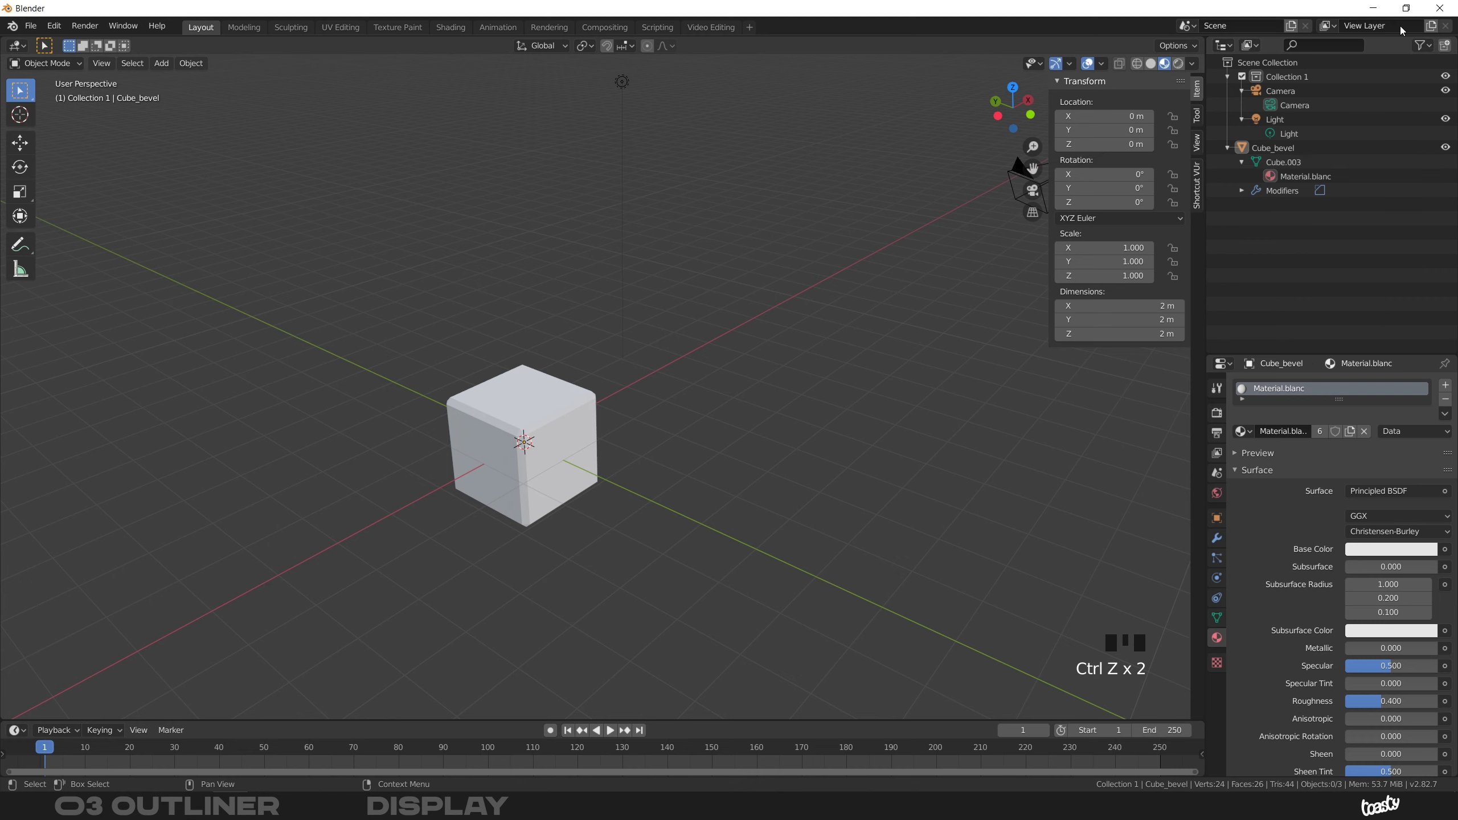
{"action": "left_click", "coordinate": [1292, 78]}
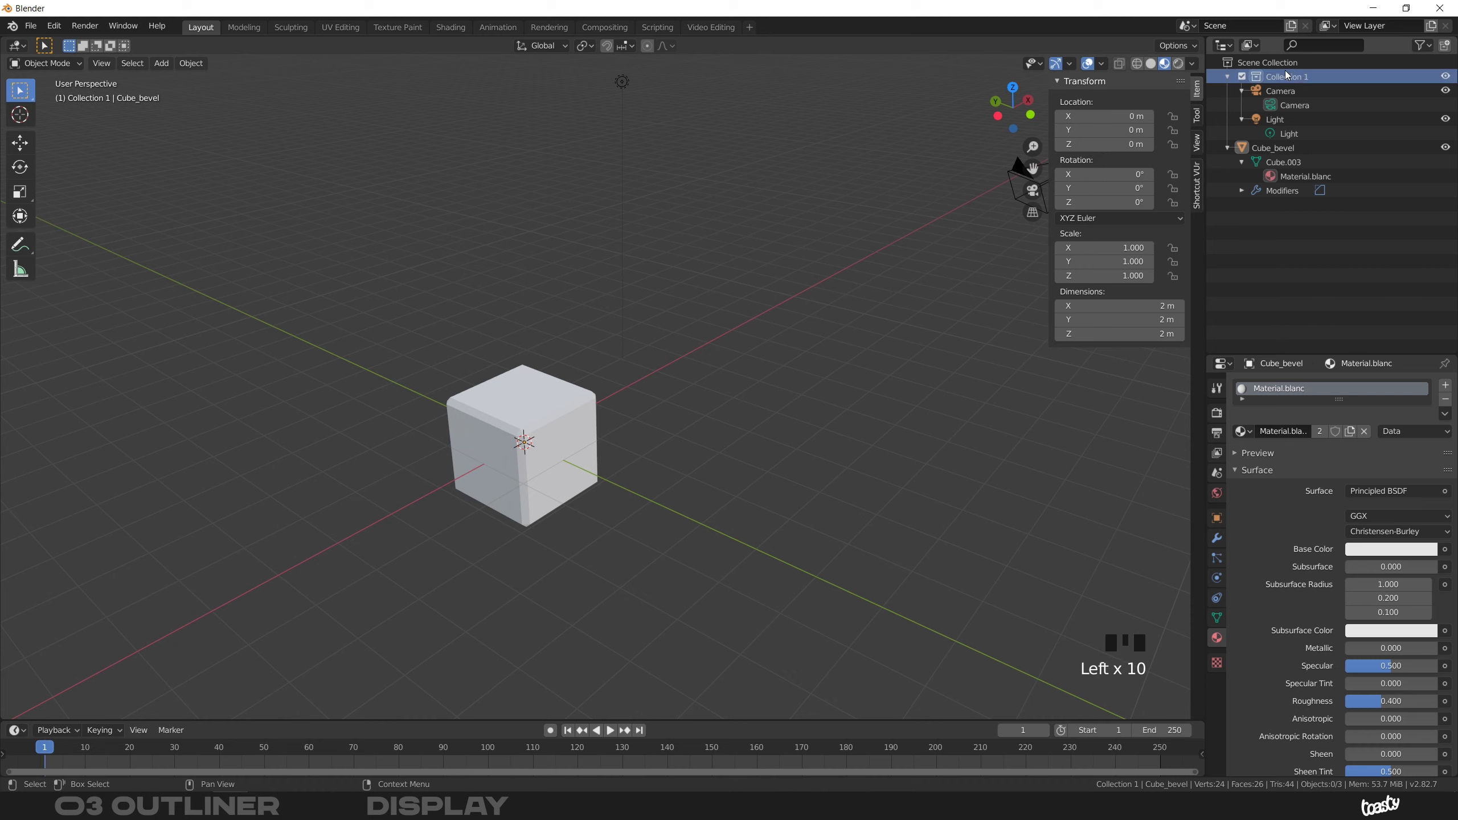
{"action": "left_click", "coordinate": [1280, 91]}
{"action": "left_click", "coordinate": [1275, 119]}
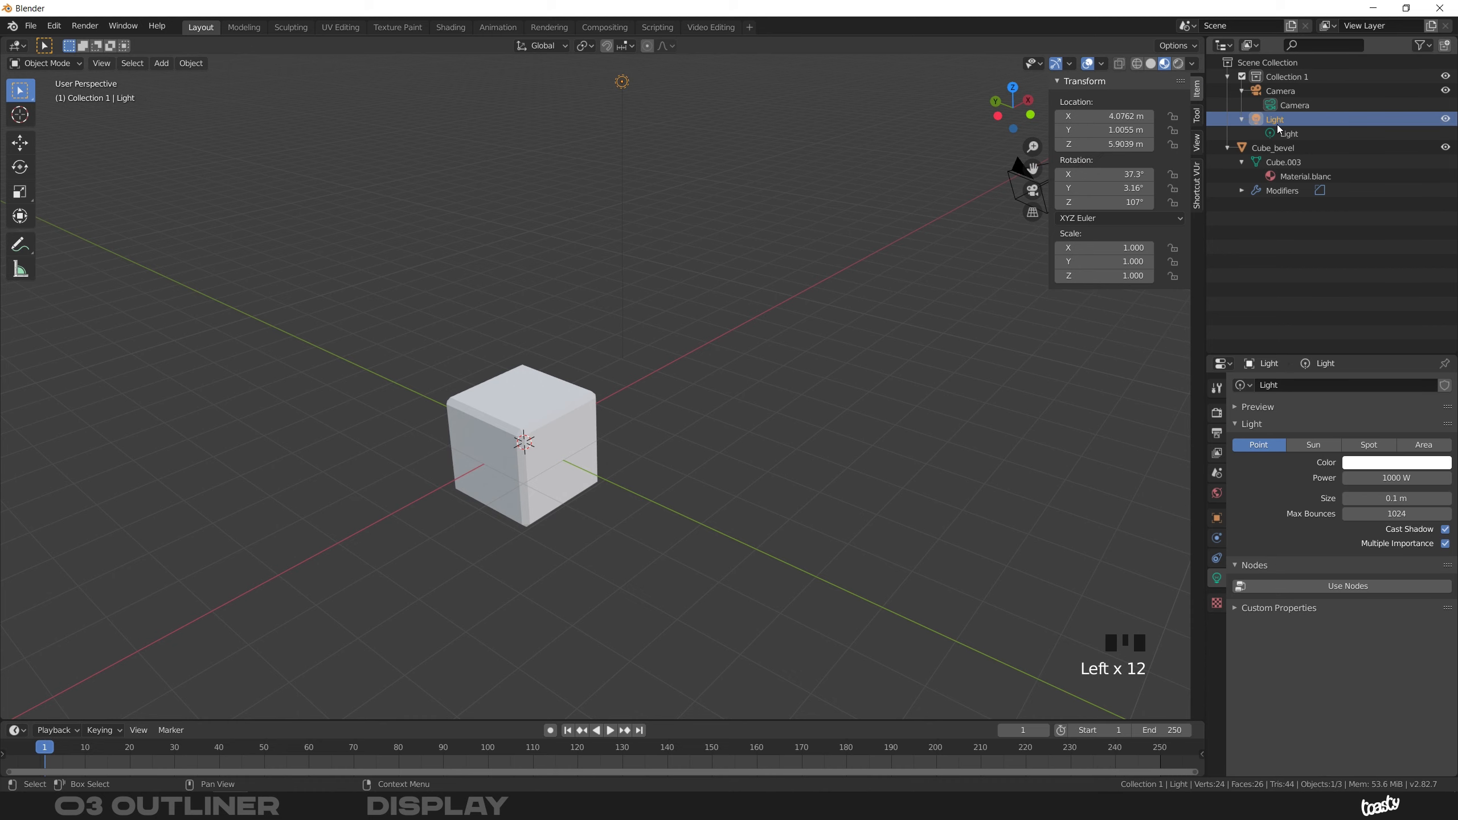
{"action": "left_click", "coordinate": [1272, 148]}
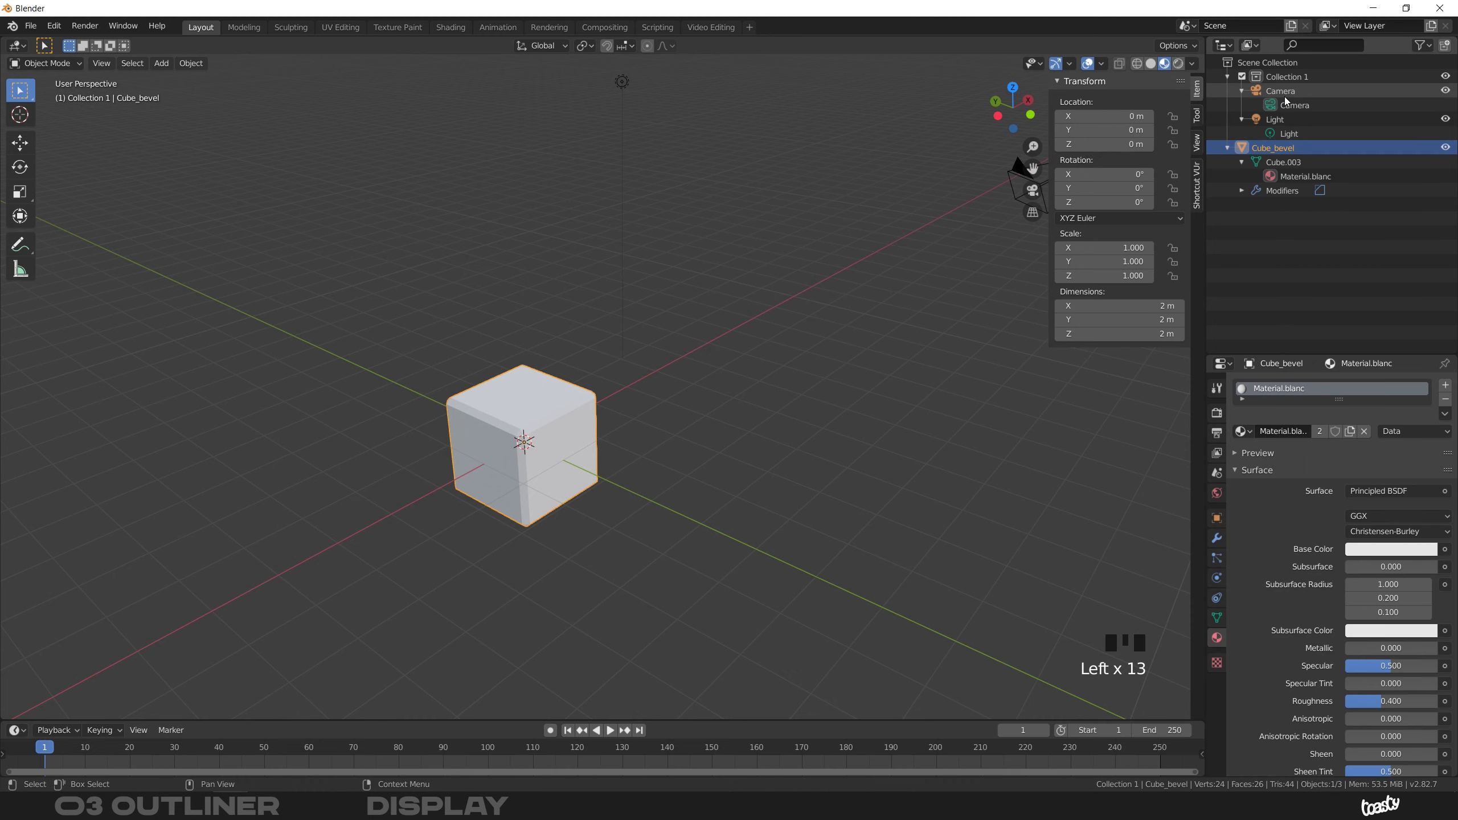
{"action": "left_click", "coordinate": [1281, 62]}
{"action": "left_click", "coordinate": [1314, 77]}
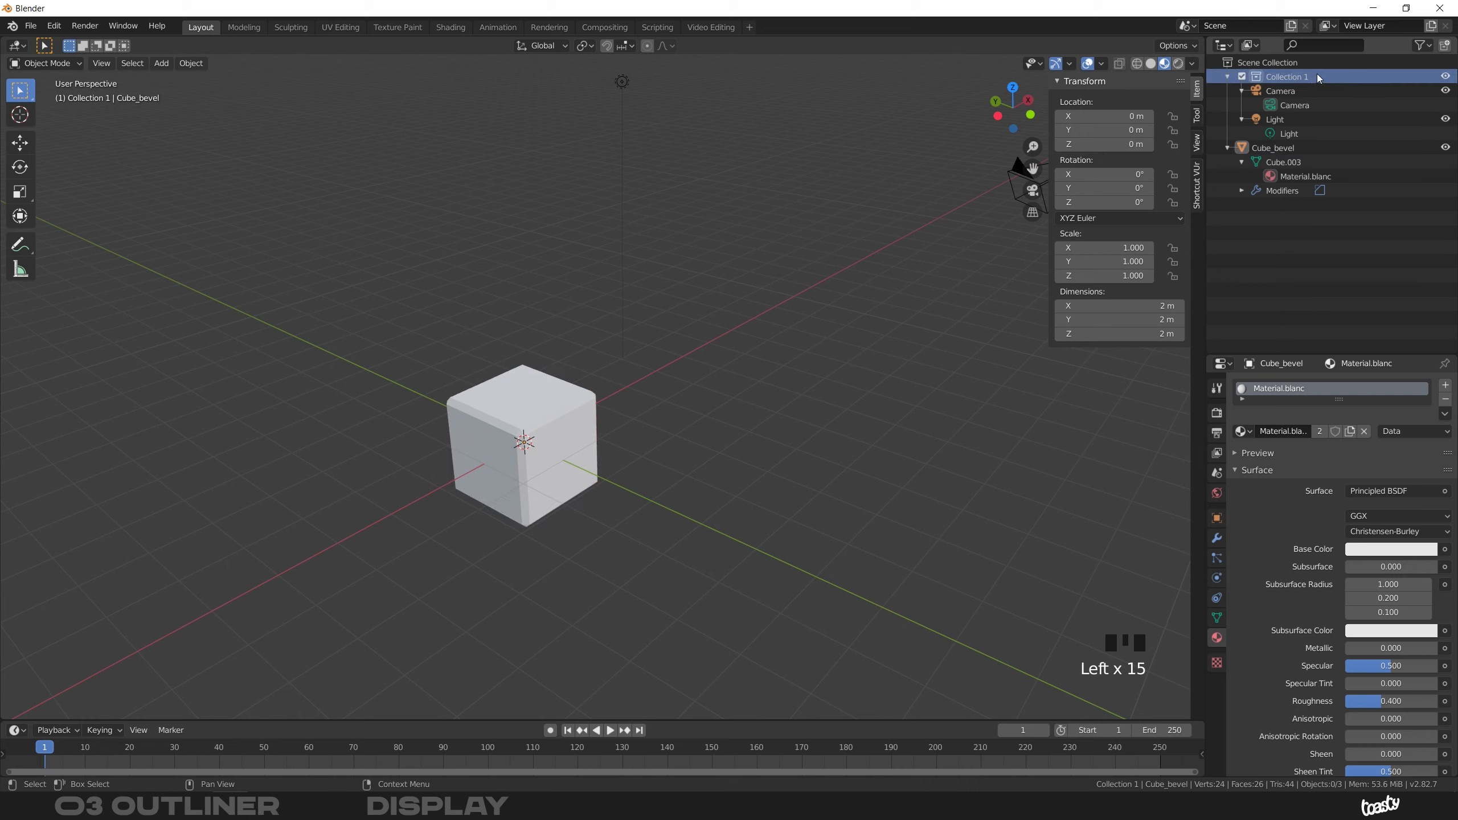